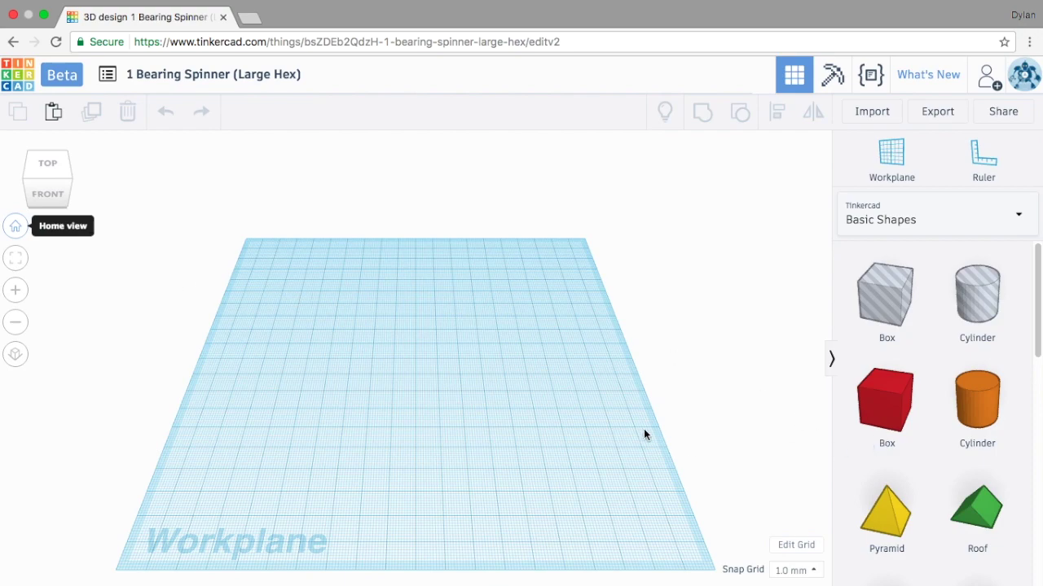
# Place a solid cylinder near the middle of the workplane and set its base to 28 by 28 mm.
pyautogui.moveTo(983, 408); pyautogui.dragTo(411, 375)
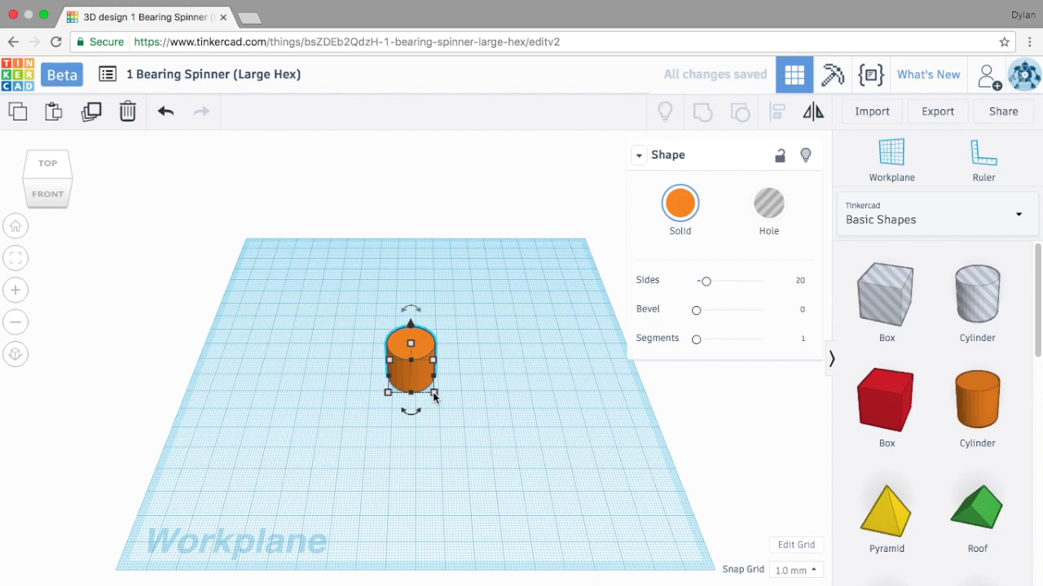
pyautogui.moveTo(434, 396)
pyautogui.click(407, 442)
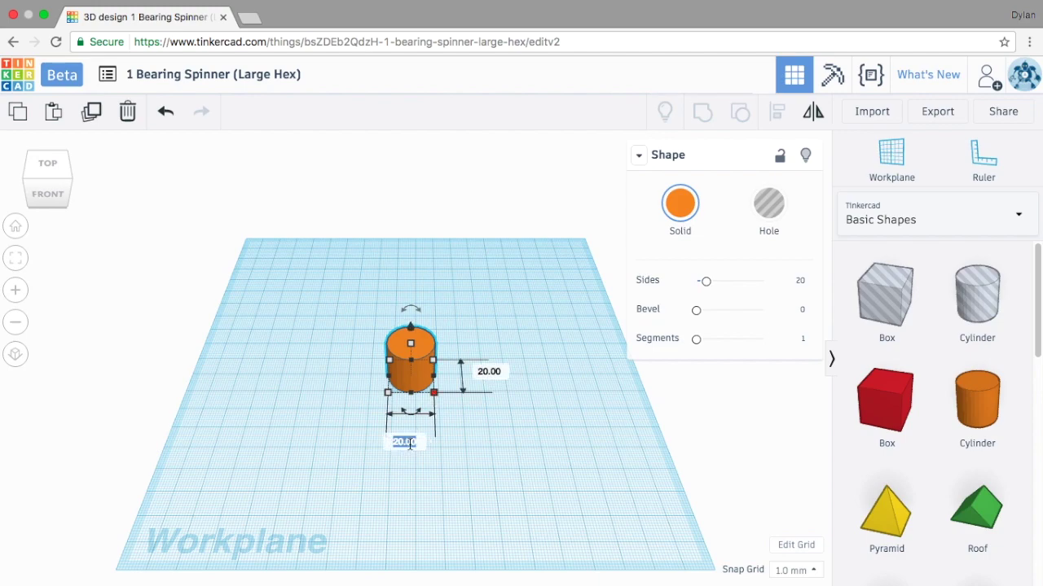
pyautogui.write('28')
pyautogui.press('Tab')
pyautogui.write('28')
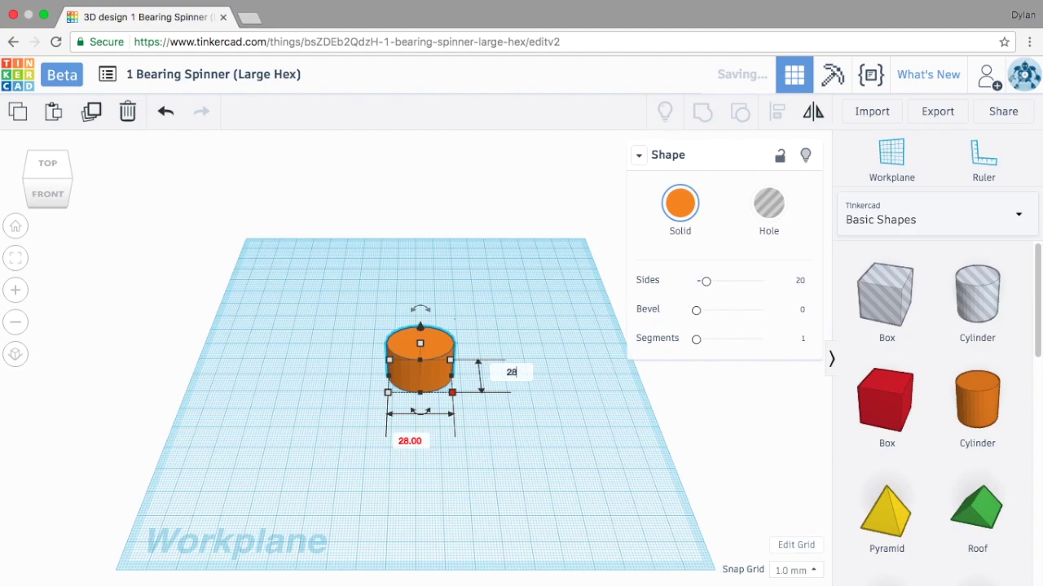
pyautogui.press('Tab')
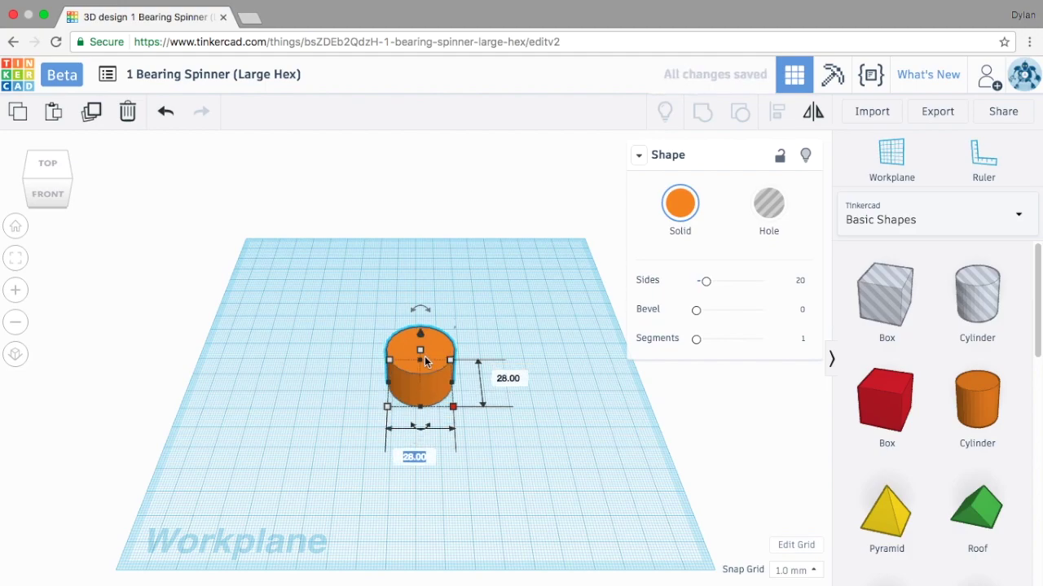
pyautogui.press('Return')
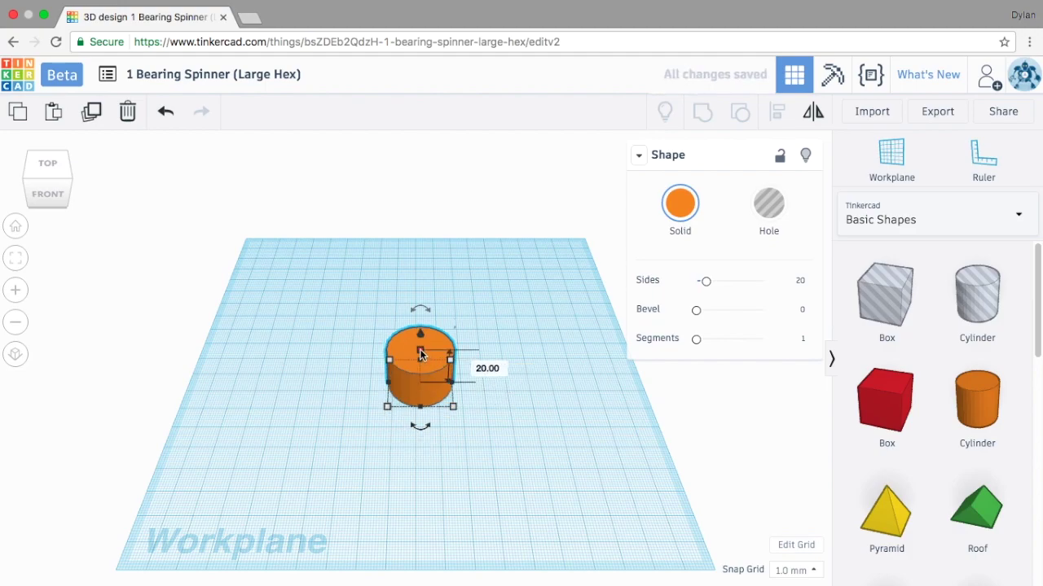
# Set the cylinder's height to 7 mm.
pyautogui.click(485, 369)
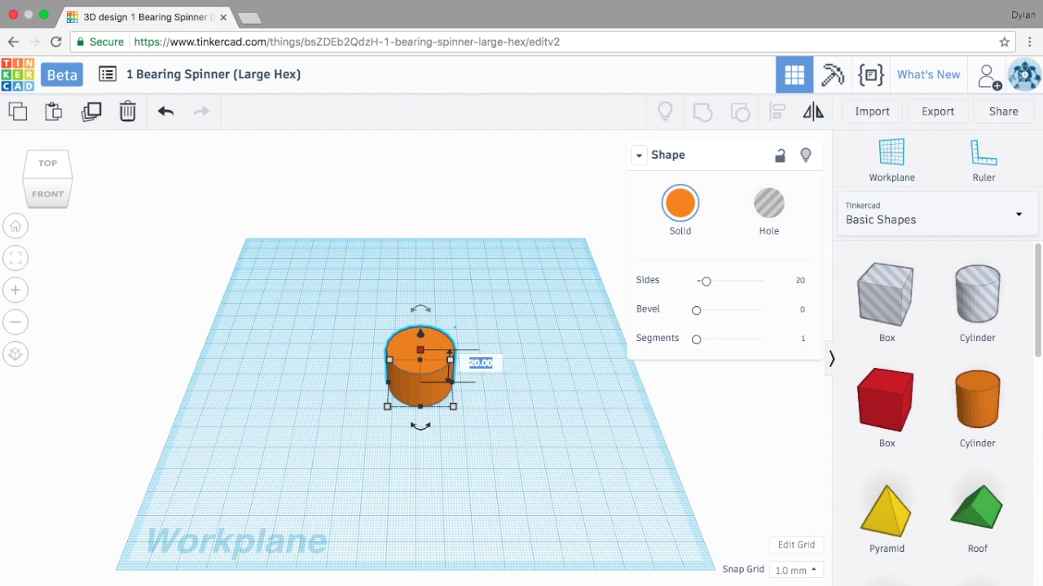
pyautogui.write('7')
pyautogui.press('Return')
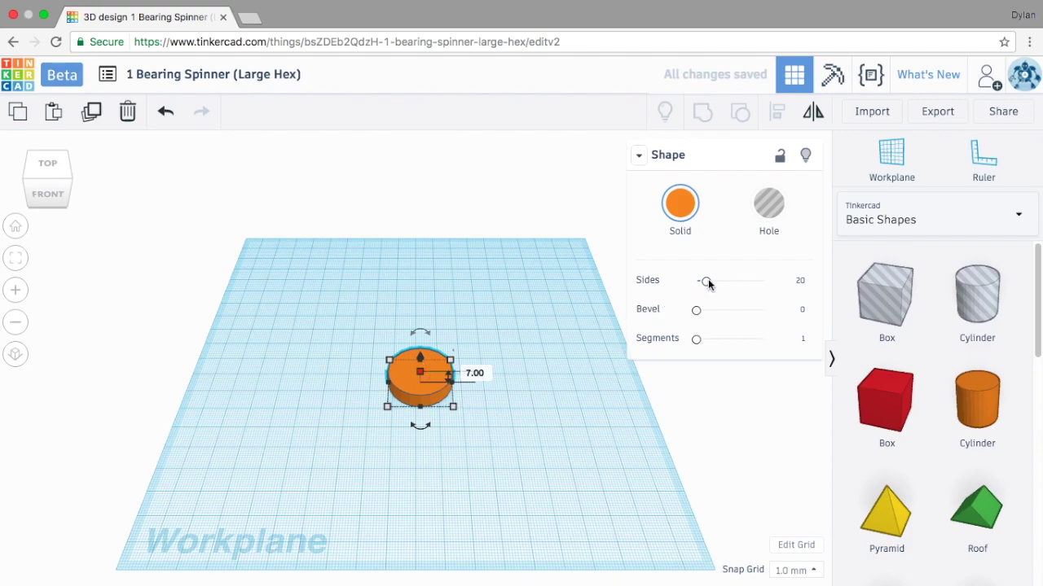
# Raise the cylinder's number of sides to 64 and nudge it slightly sideways on the workplane.
pyautogui.moveTo(710, 281); pyautogui.dragTo(763, 281)
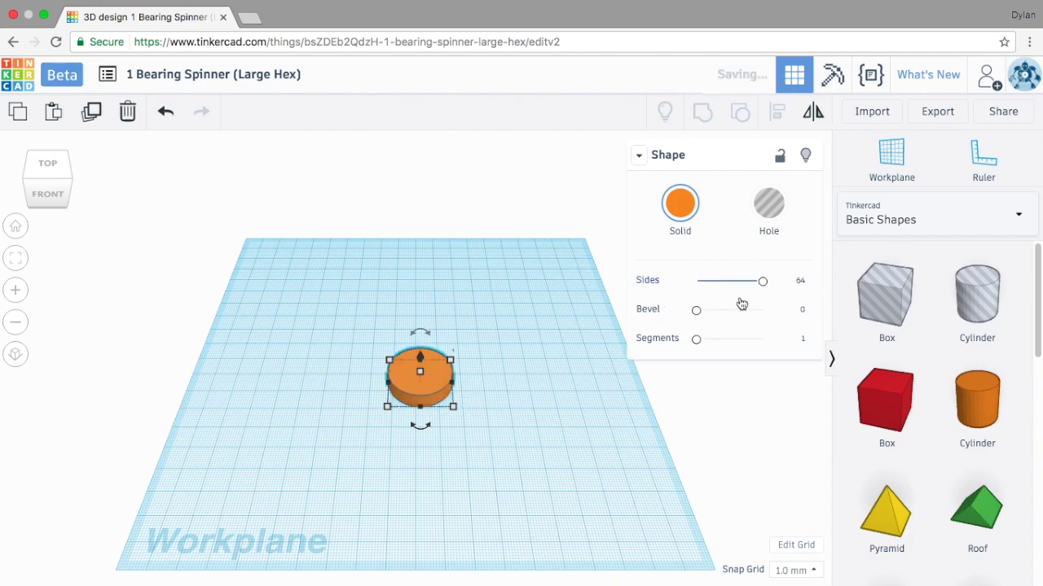
pyautogui.moveTo(446, 360)
pyautogui.mouseDown()
pyautogui.moveTo(463, 362)
pyautogui.moveTo(454, 360)
pyautogui.mouseUp()
pyautogui.click(500, 406)
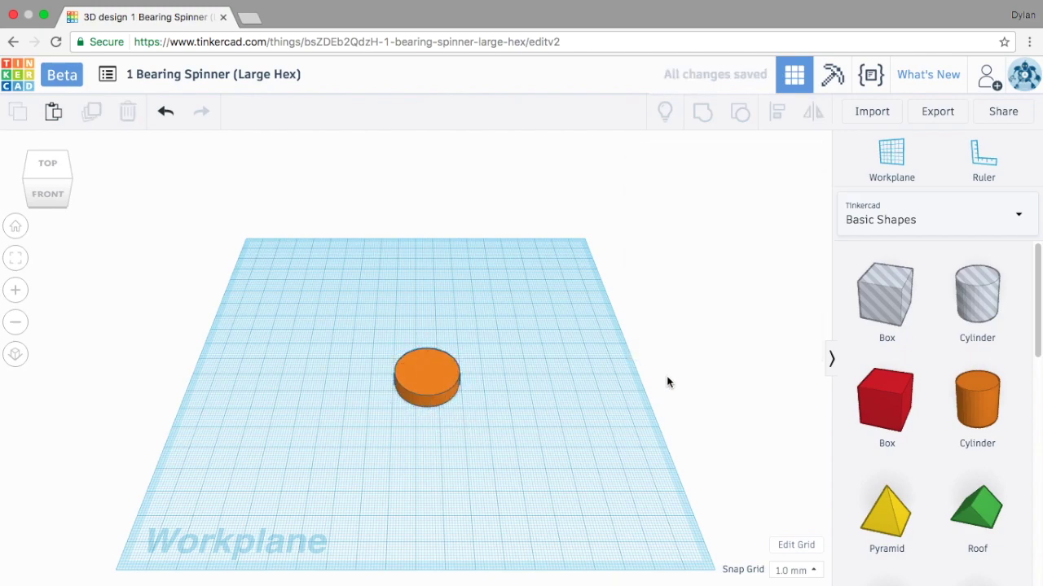
# Add a cylinder hole with a 22.25 by 22.25 mm base and move it into the orange disc.
pyautogui.click(961, 316)
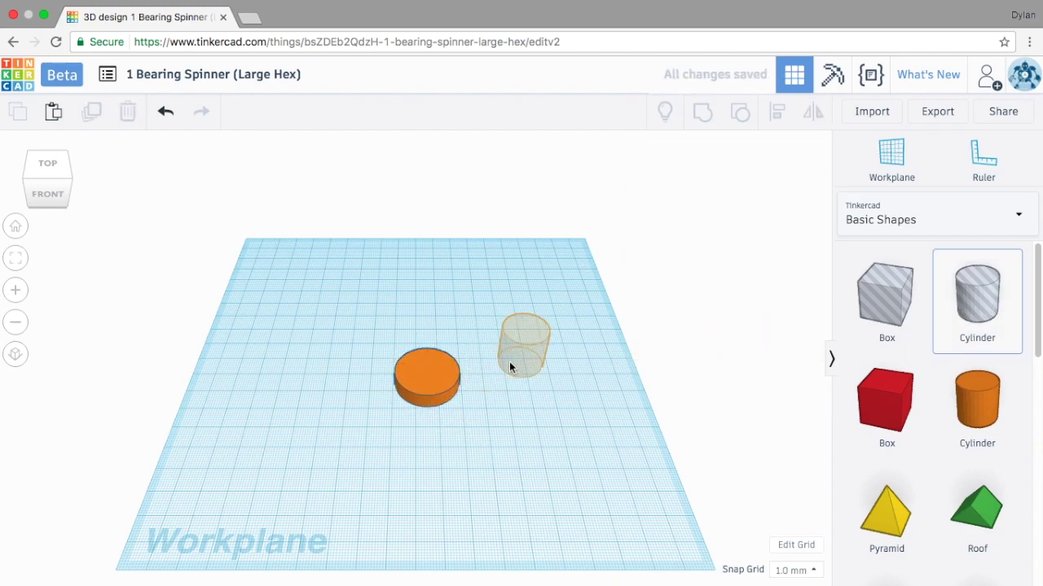
pyautogui.click(509, 362)
pyautogui.moveTo(532, 380)
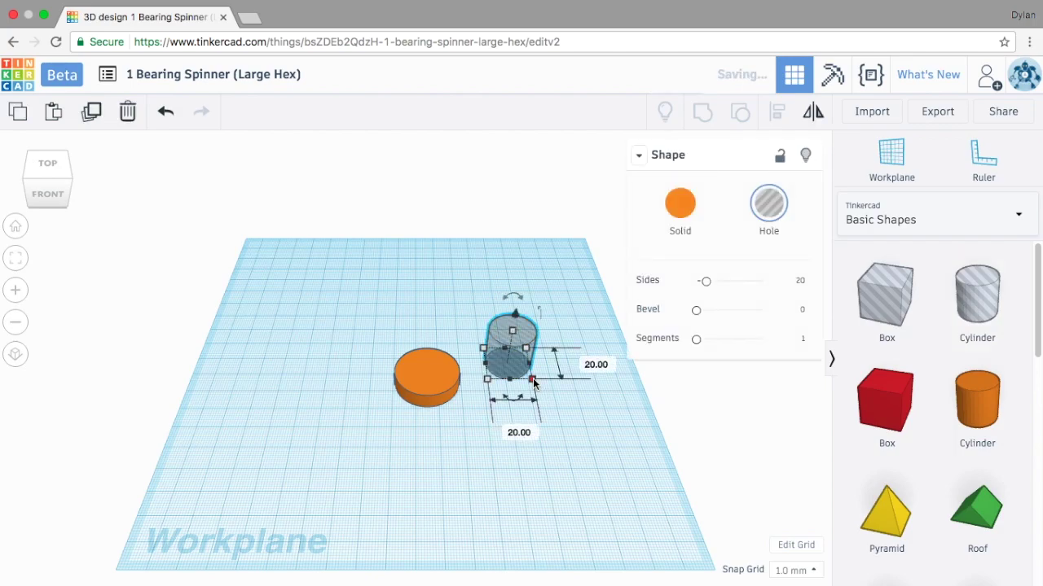
pyautogui.click(513, 428)
pyautogui.write('22.25')
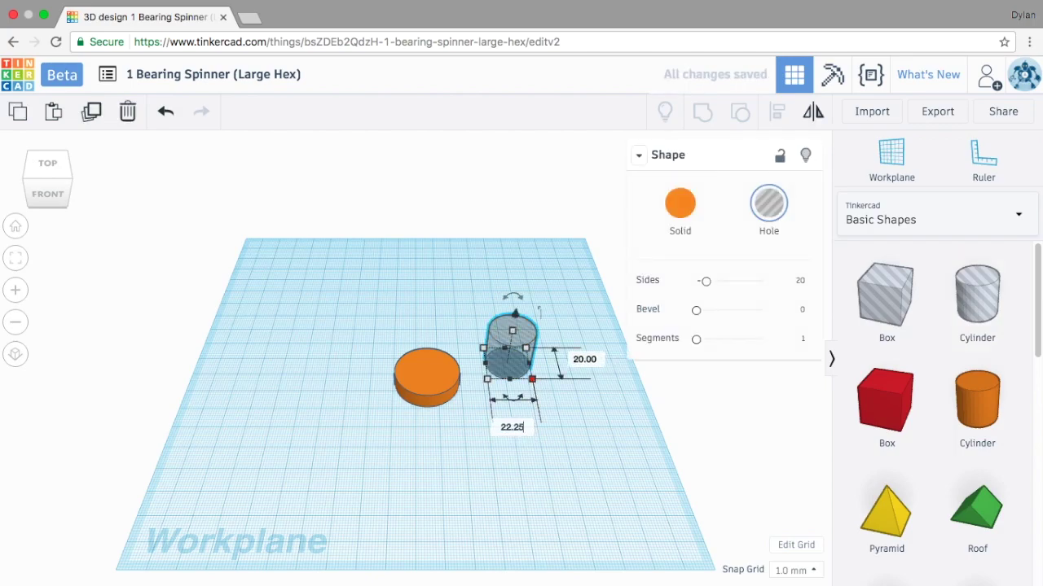
pyautogui.press('Tab')
pyautogui.write('22.25')
pyautogui.press('Return')
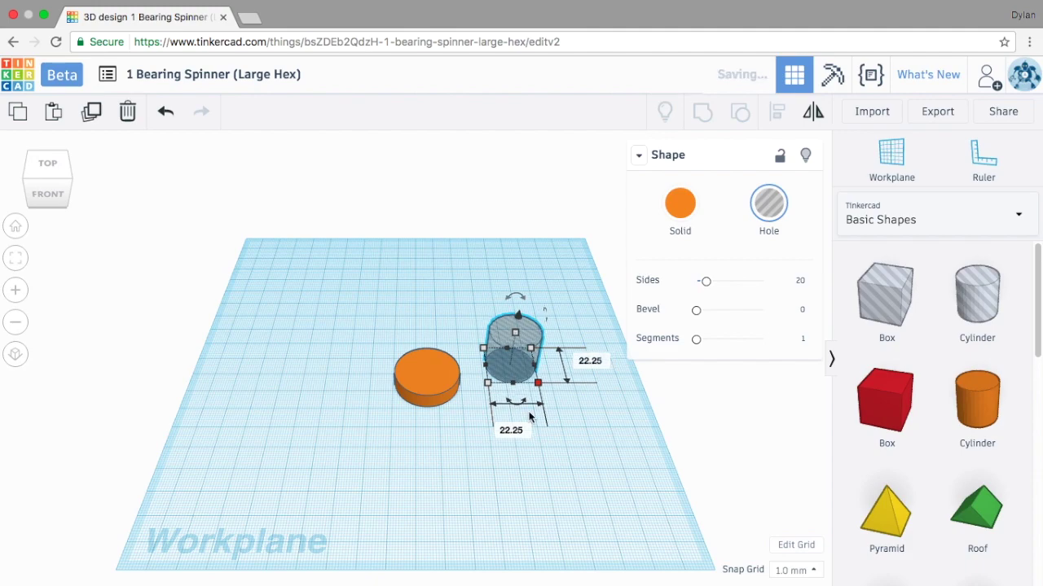
pyautogui.moveTo(519, 369); pyautogui.dragTo(429, 388)
pyautogui.hotkey('ctrl', 'a')
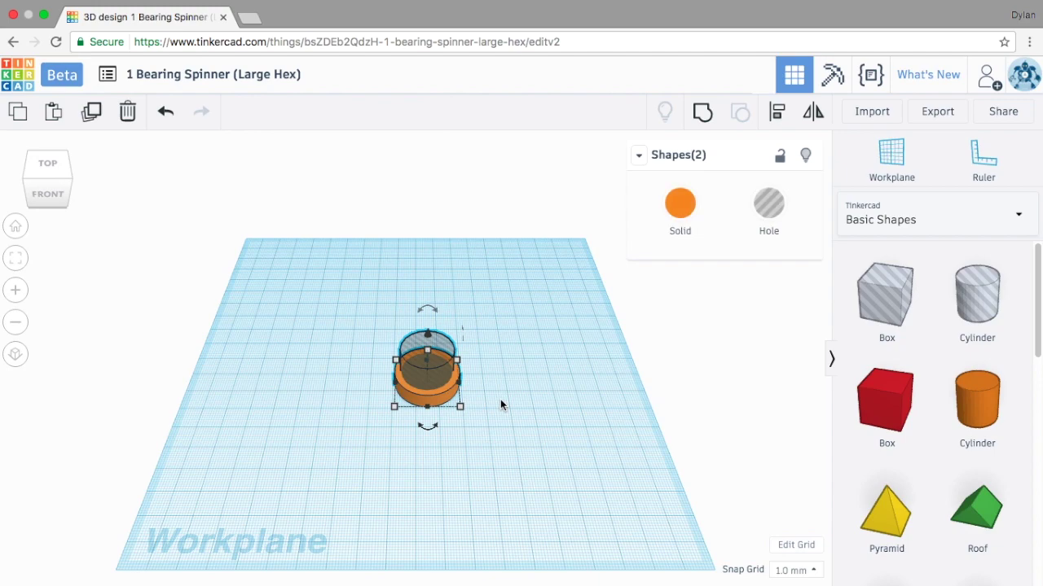
pyautogui.press('l')
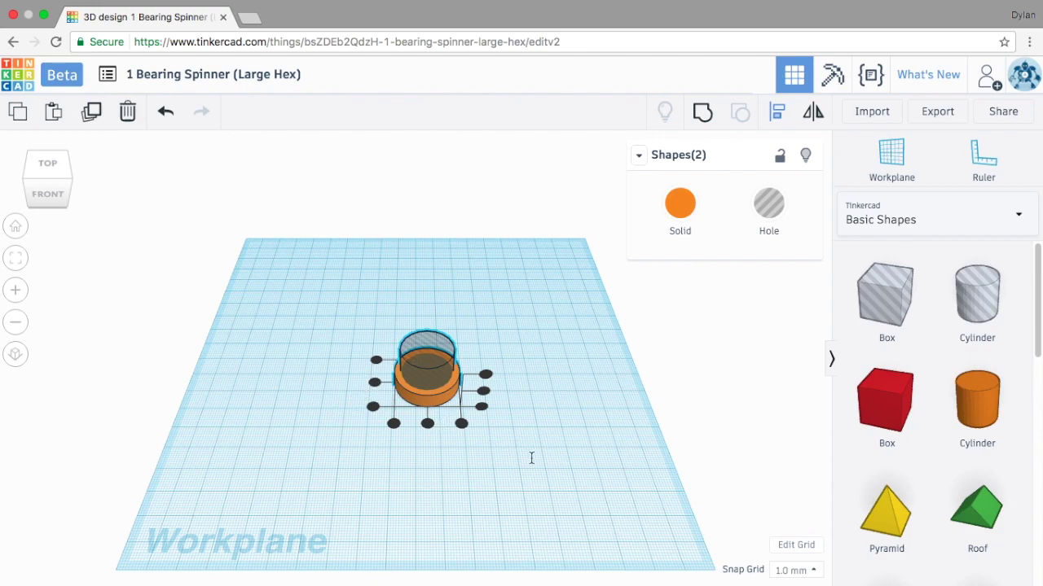
pyautogui.click(58, 42)
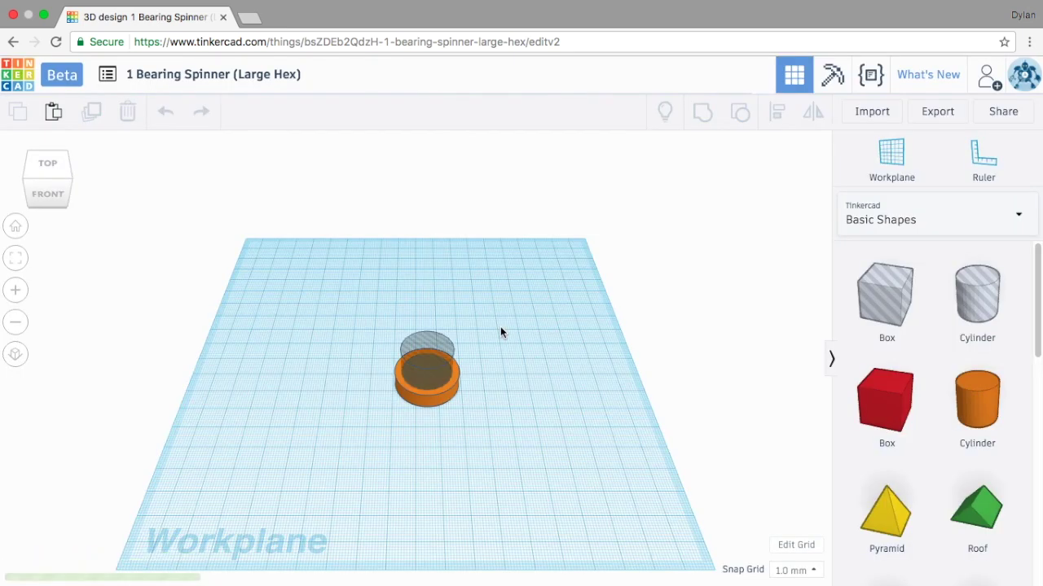
# Align the centres of the cylinder hole and the orange disc along both horizontal axes.
pyautogui.hotkey('ctrl', 'a')
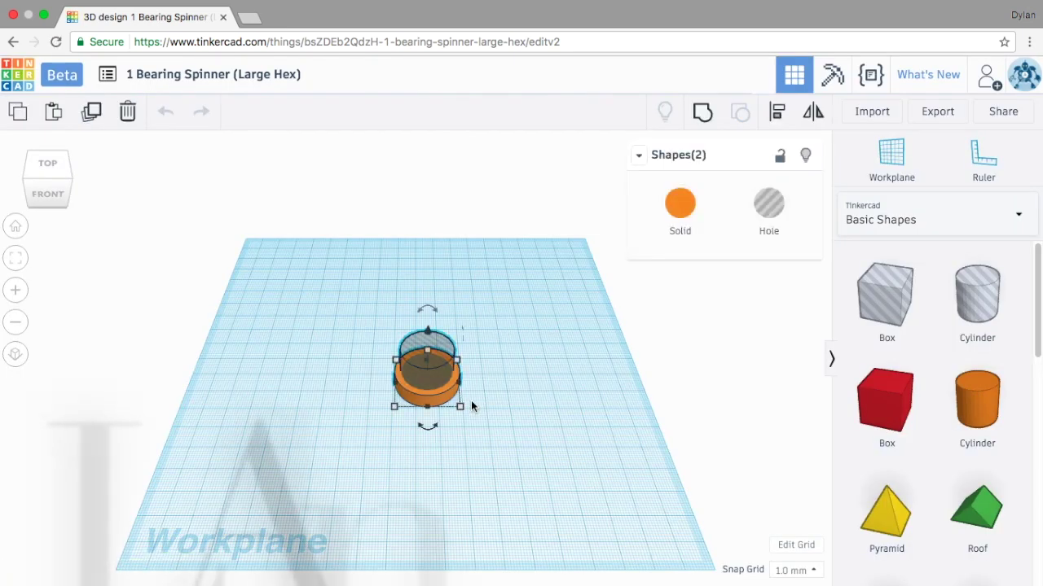
pyautogui.press('l')
pyautogui.click(428, 424)
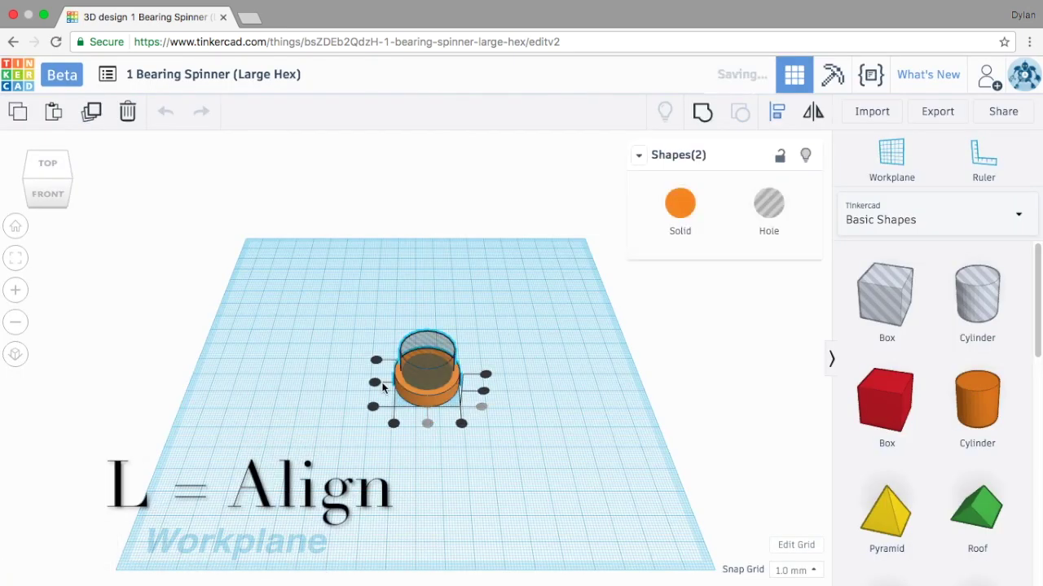
pyautogui.click(374, 382)
pyautogui.click(555, 481)
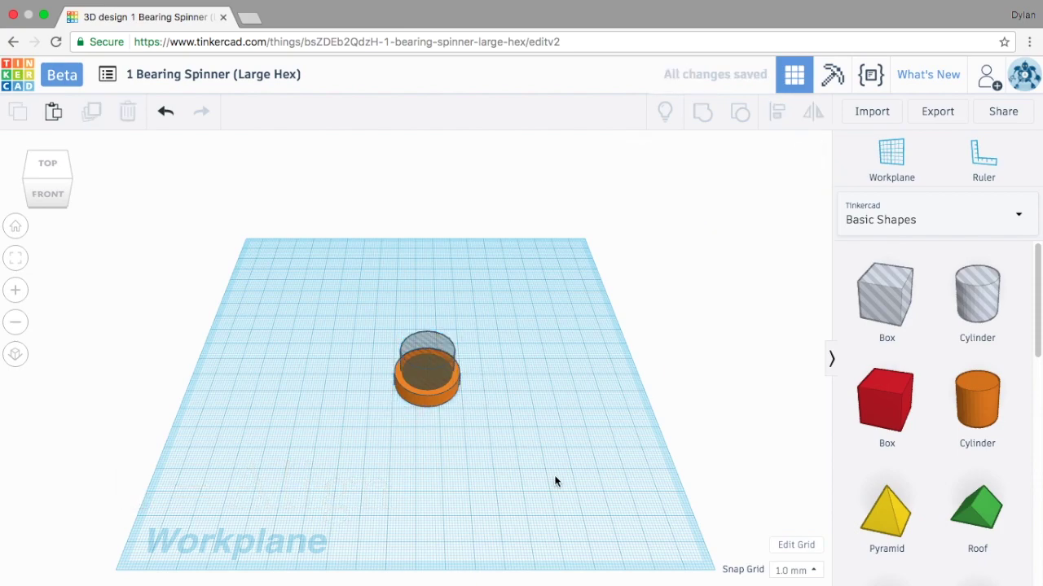
# Group the orange disc with the cylinder hole to cut out a ring.
pyautogui.hotkey('ctrl', 'a')
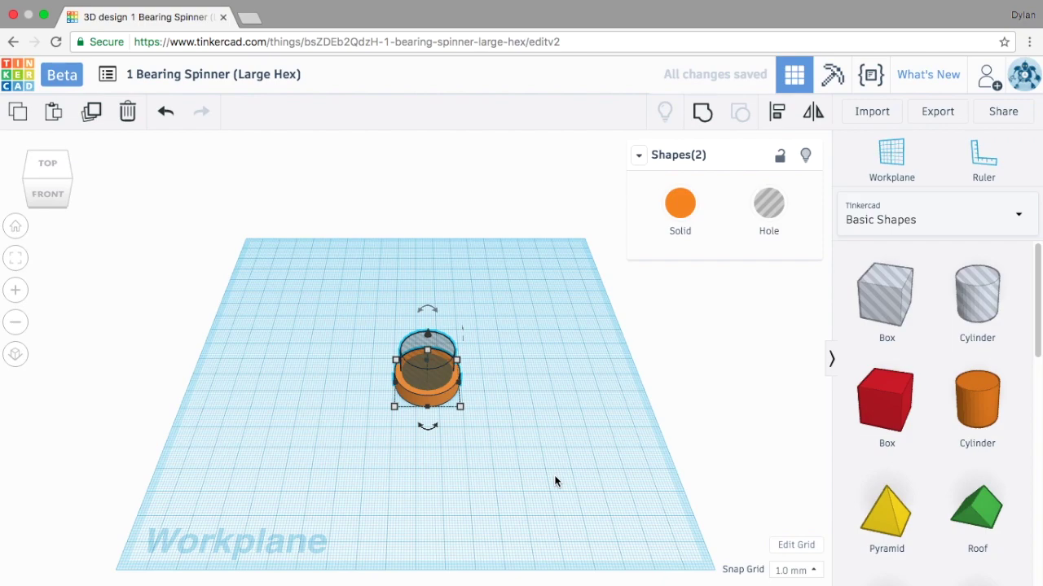
pyautogui.hotkey('ctrl', 'g')
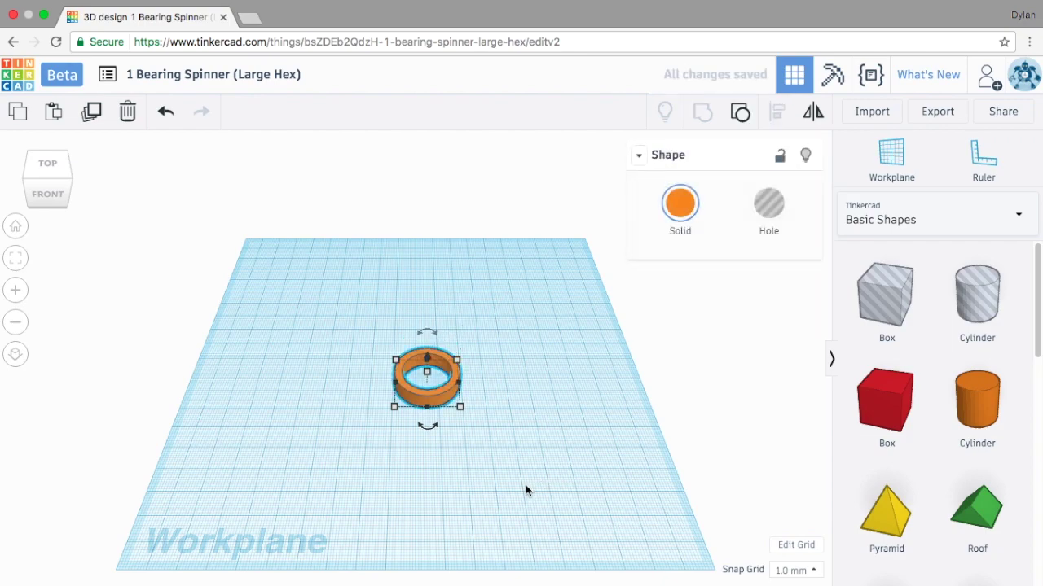
pyautogui.click(538, 457)
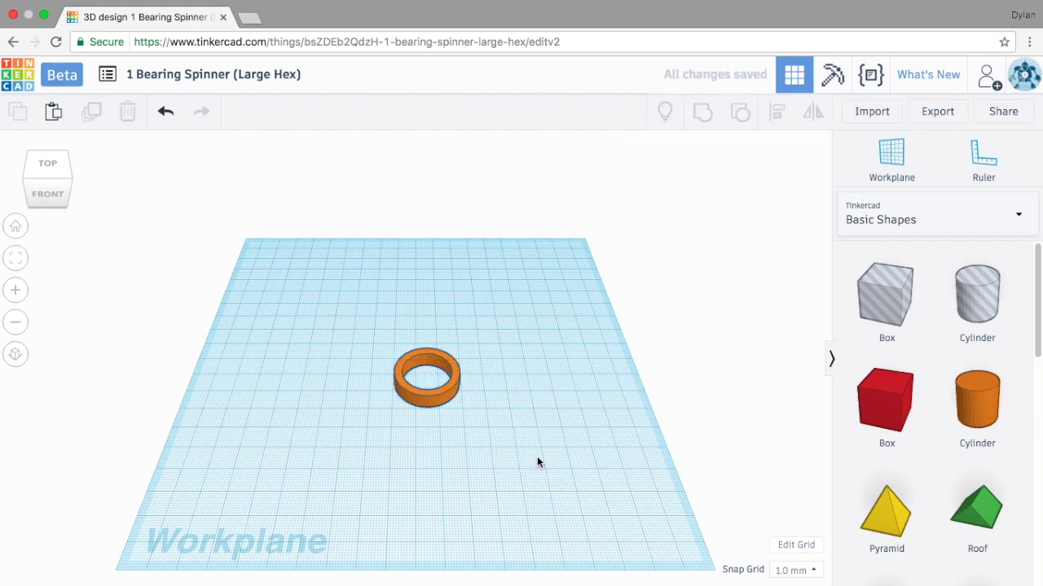
# Place a second solid cylinder behind the ring and set its base to 28 by 28 mm.
pyautogui.click(53, 163)
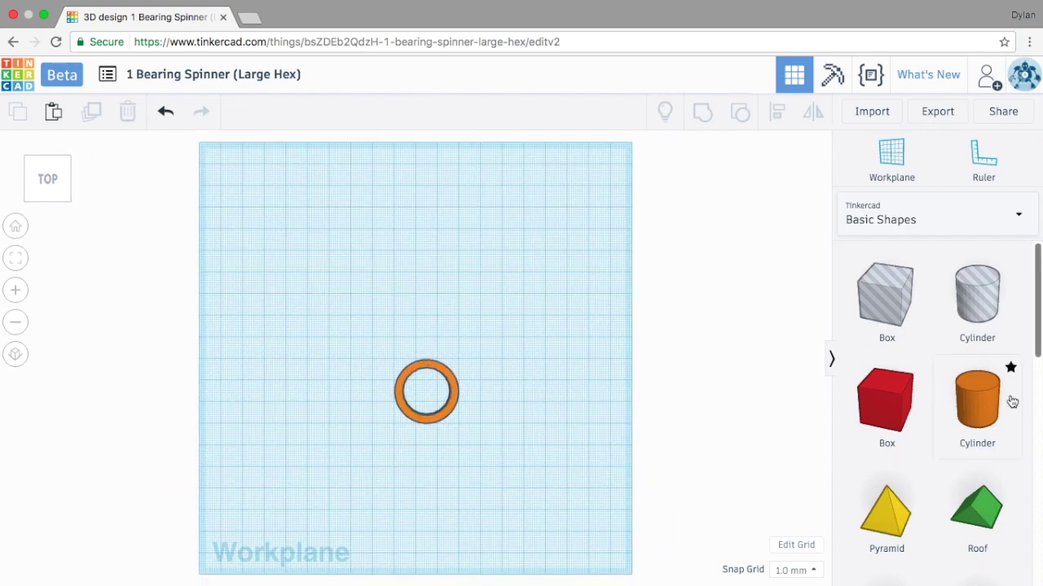
pyautogui.moveTo(987, 410); pyautogui.dragTo(388, 262)
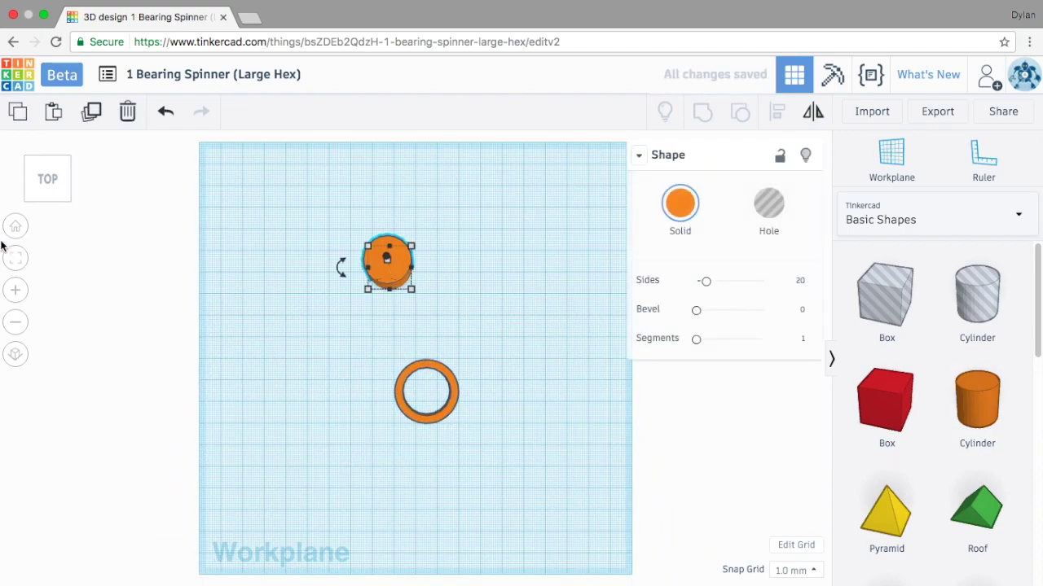
pyautogui.click(15, 230)
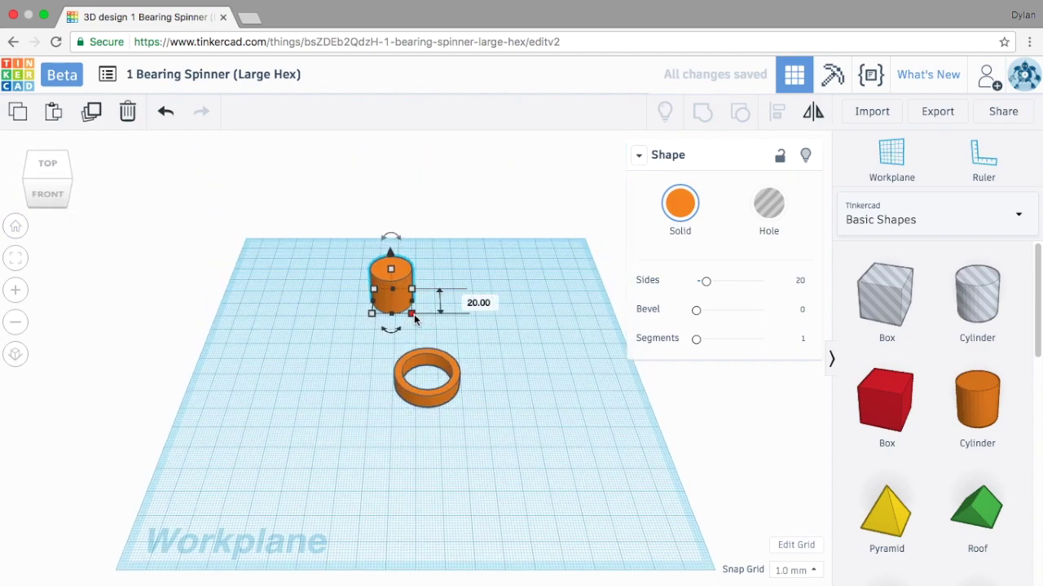
pyautogui.click(387, 360)
pyautogui.write('28')
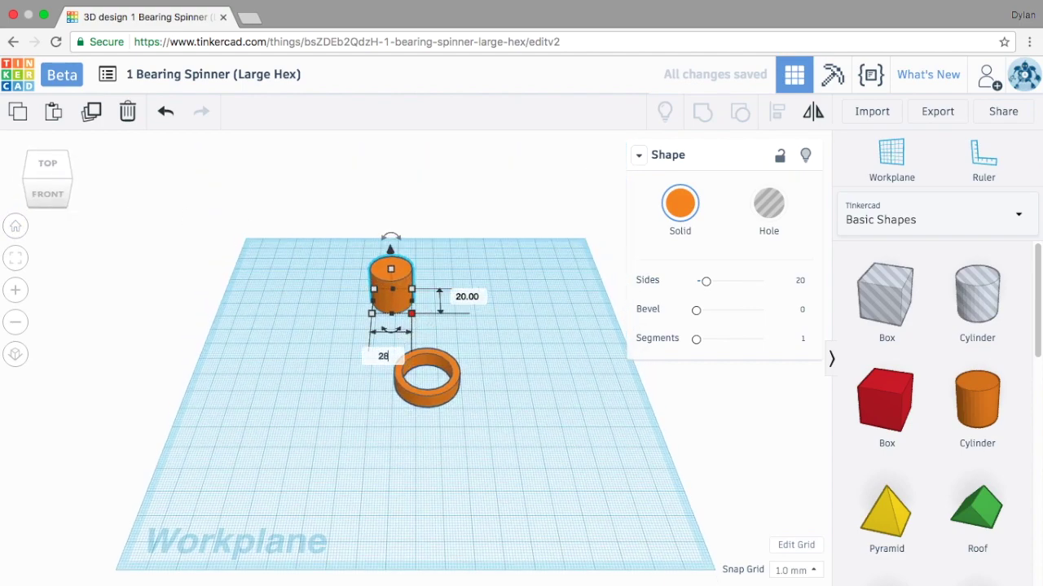
pyautogui.press('Tab')
pyautogui.write('28')
pyautogui.press('Return')
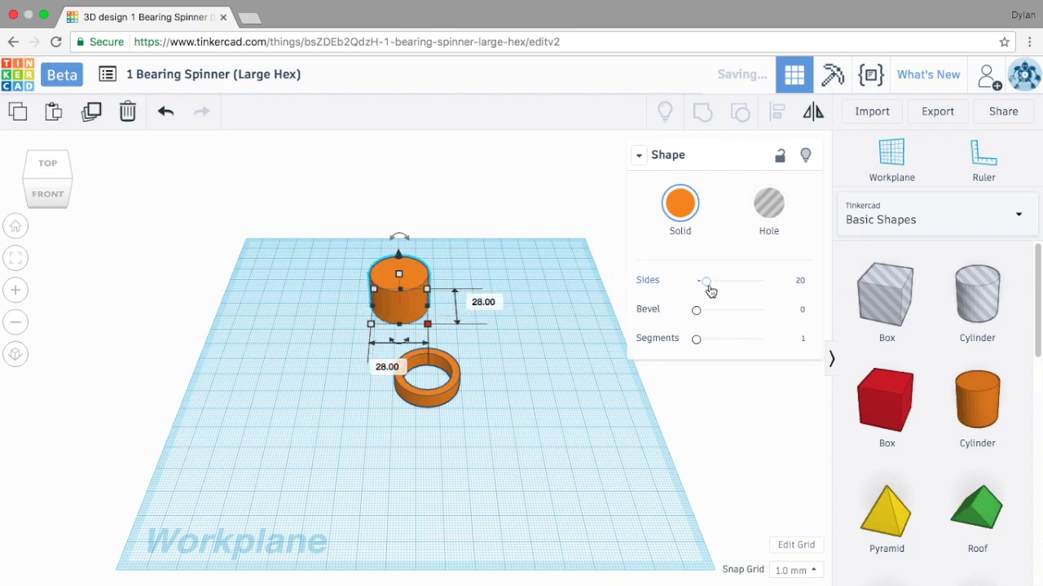
# Set the second cylinder's sides to 64 and its height to 7 mm.
pyautogui.moveTo(705, 281); pyautogui.dragTo(762, 281)
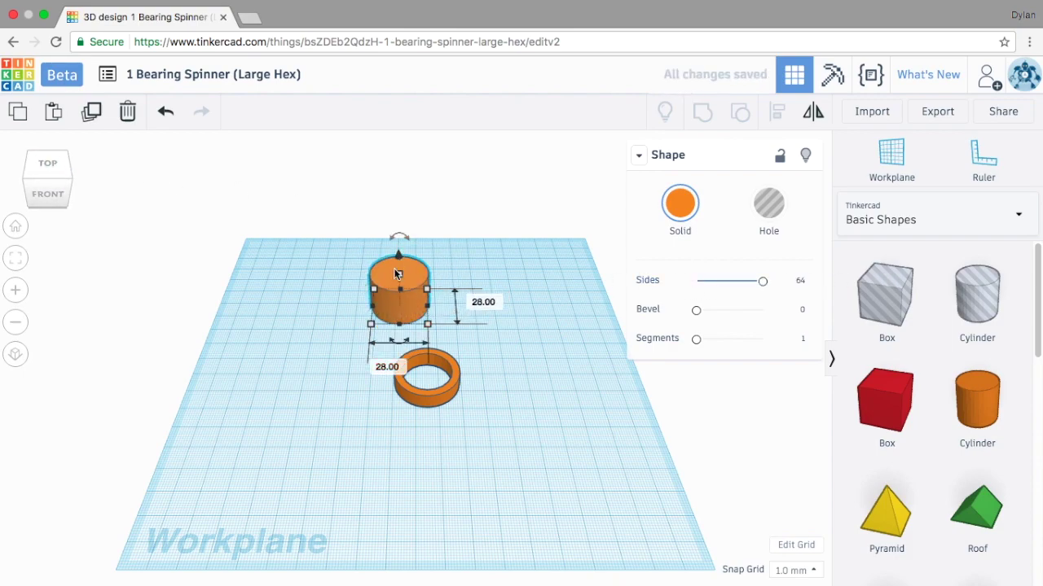
pyautogui.click(456, 293)
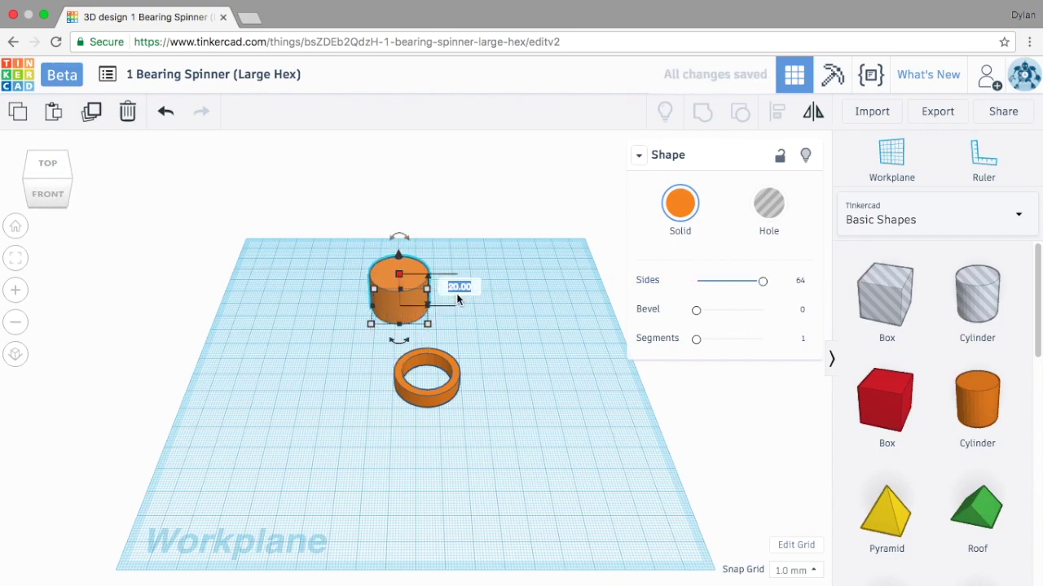
pyautogui.write('7')
pyautogui.press('Return')
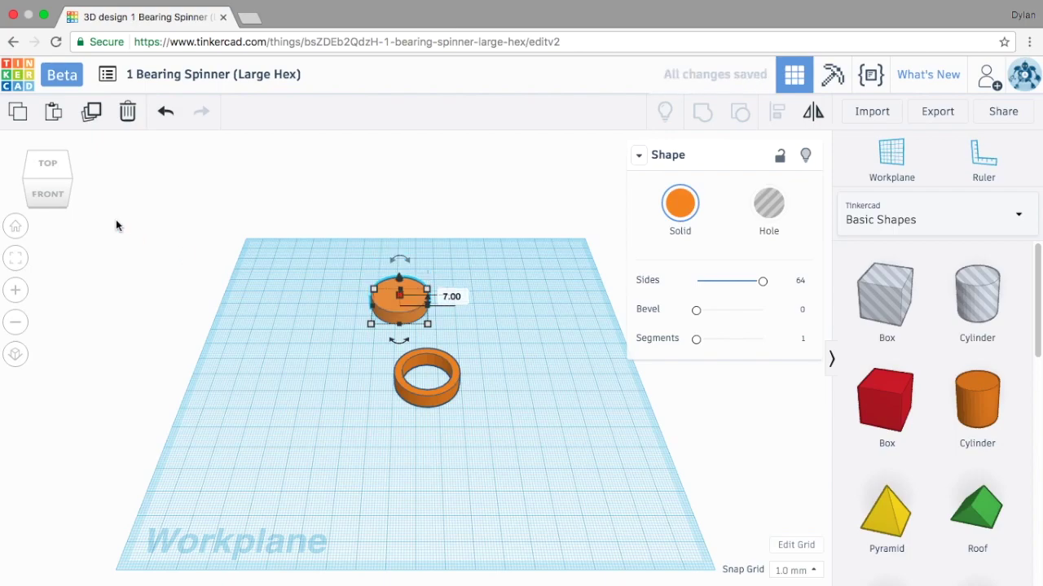
# Move the new disc 13 mm across and 27 mm toward the ring so their edges overlap, and check their centre alignment.
pyautogui.click(55, 166)
pyautogui.moveTo(394, 289); pyautogui.dragTo(426, 347)
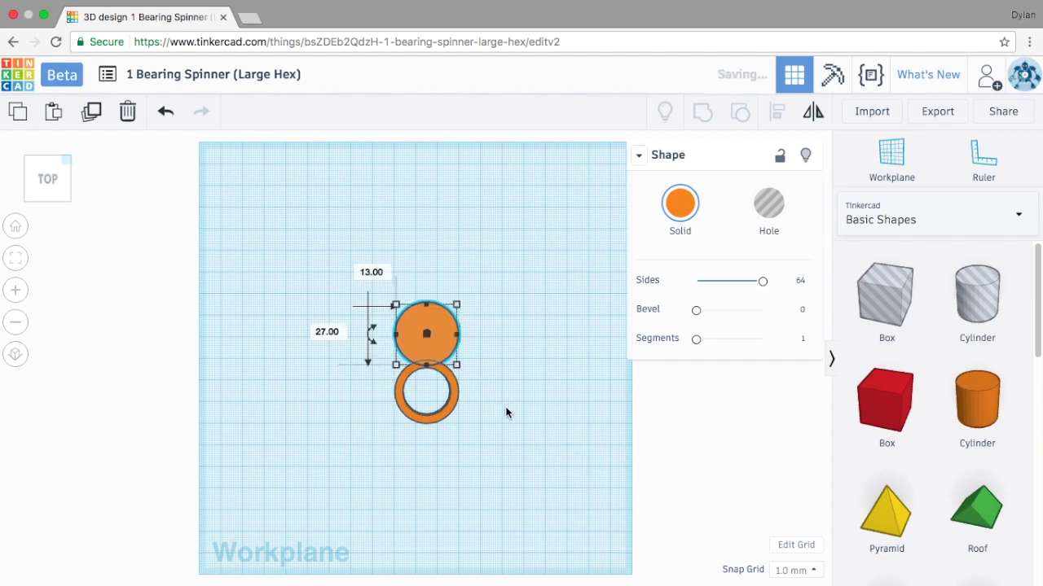
pyautogui.click(505, 406)
pyautogui.hotkey('ctrl', 'a')
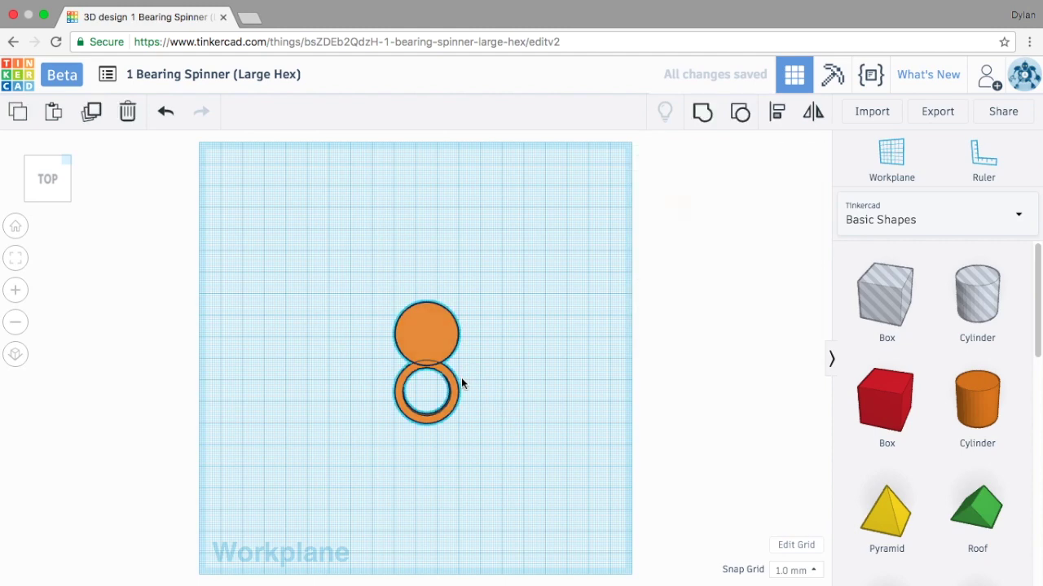
pyautogui.press('l')
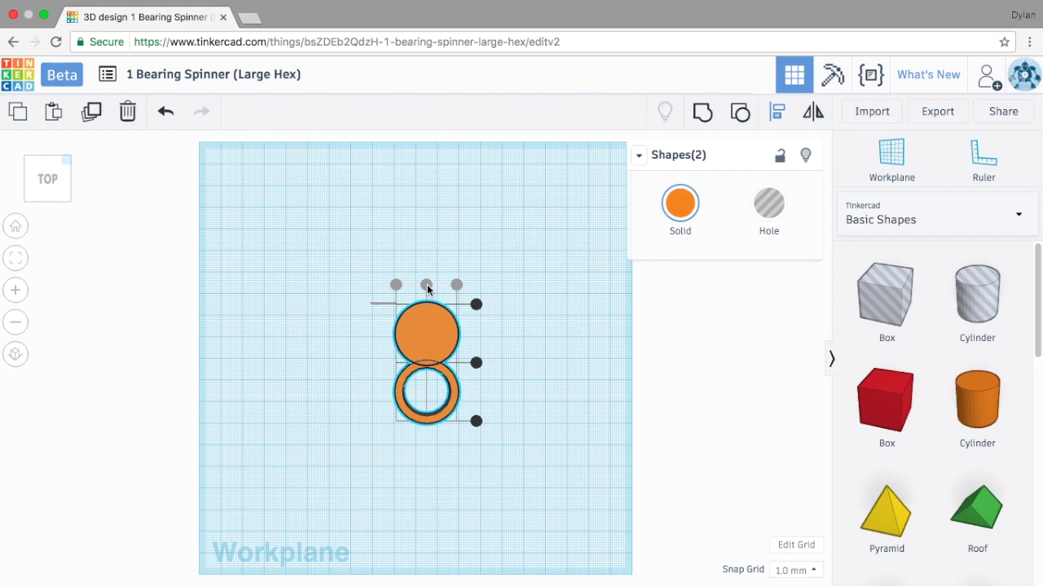
pyautogui.click(555, 419)
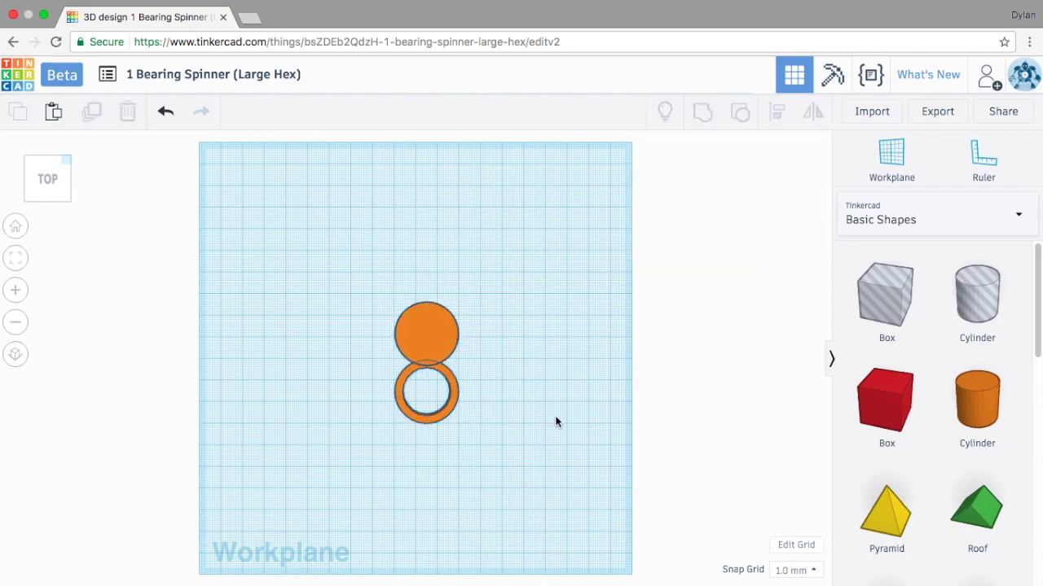
# Place a cylinder hole at the back of the workplane and set its base to 16 by 16 mm.
pyautogui.moveTo(977, 293); pyautogui.dragTo(331, 238)
pyautogui.moveTo(348, 255)
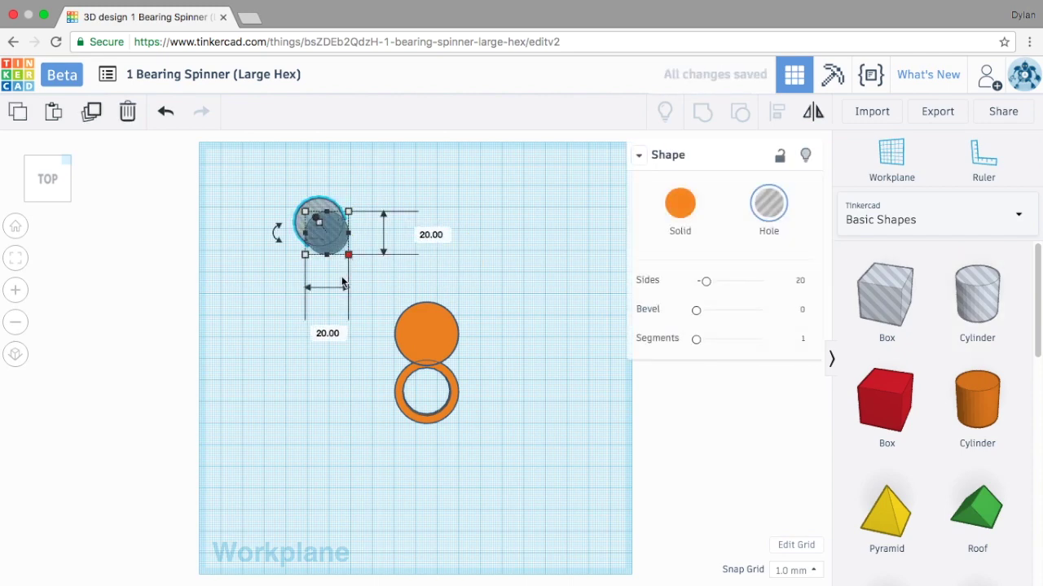
pyautogui.click(322, 329)
pyautogui.write('16')
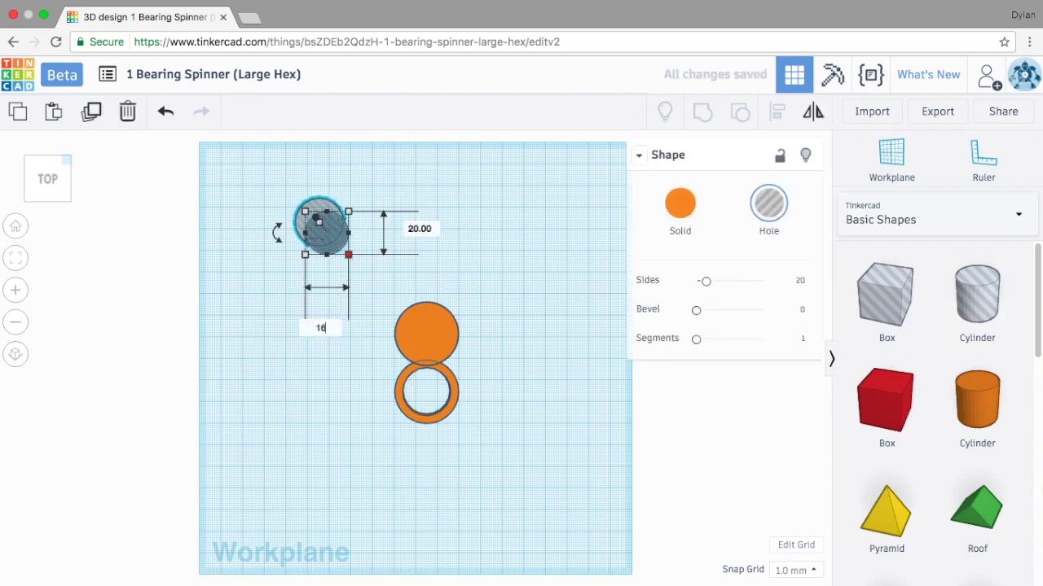
pyautogui.press('Tab')
pyautogui.write('16')
pyautogui.press('Return')
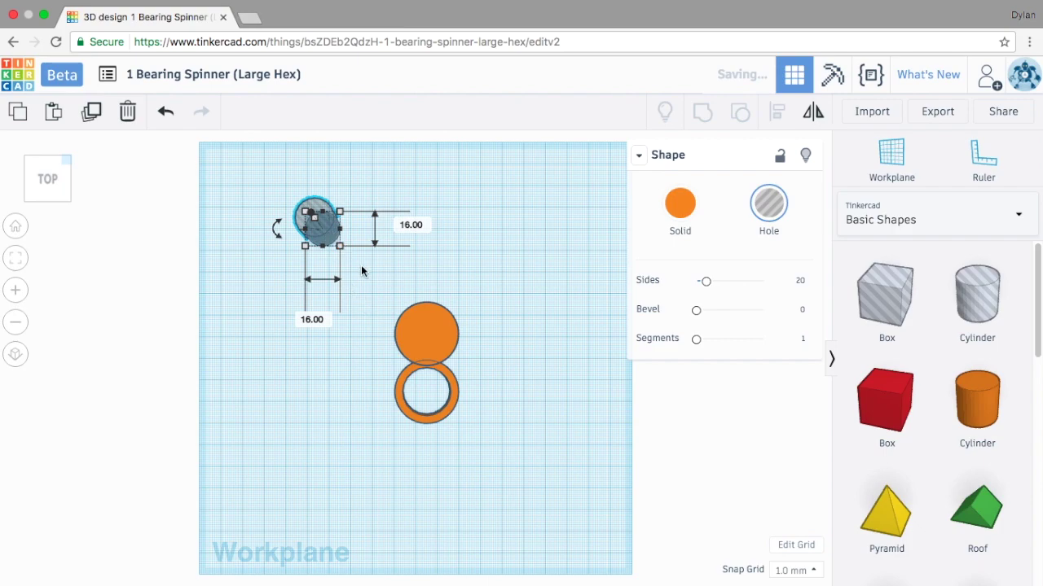
pyautogui.click(361, 261)
# Move the 16 mm cylinder hole onto the solid outer disc and align their centres.
pyautogui.click(323, 229)
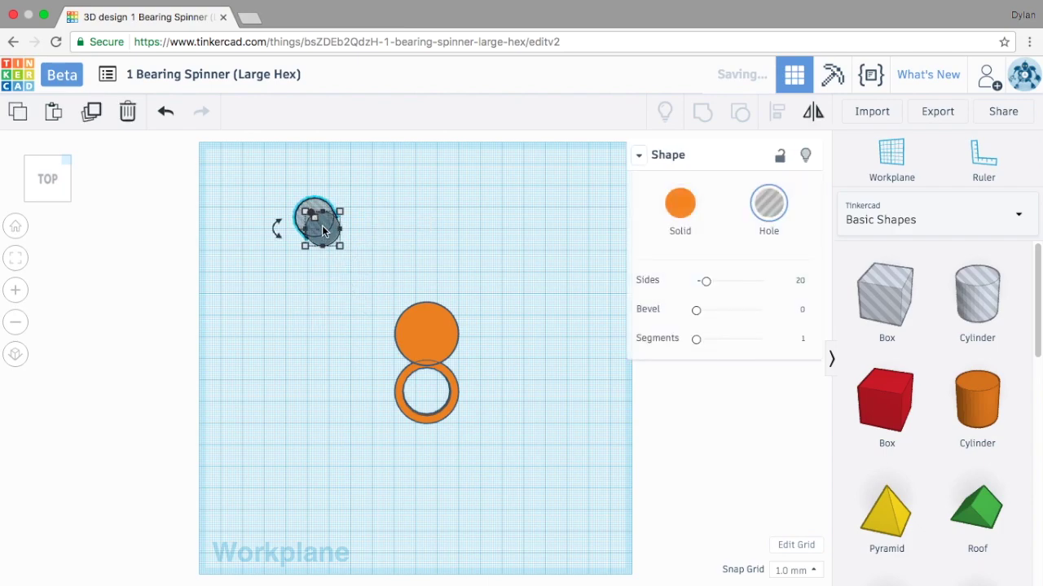
pyautogui.moveTo(322, 229); pyautogui.dragTo(435, 341)
pyautogui.keyDown('shift'); pyautogui.click(456, 345); pyautogui.keyUp('shift')
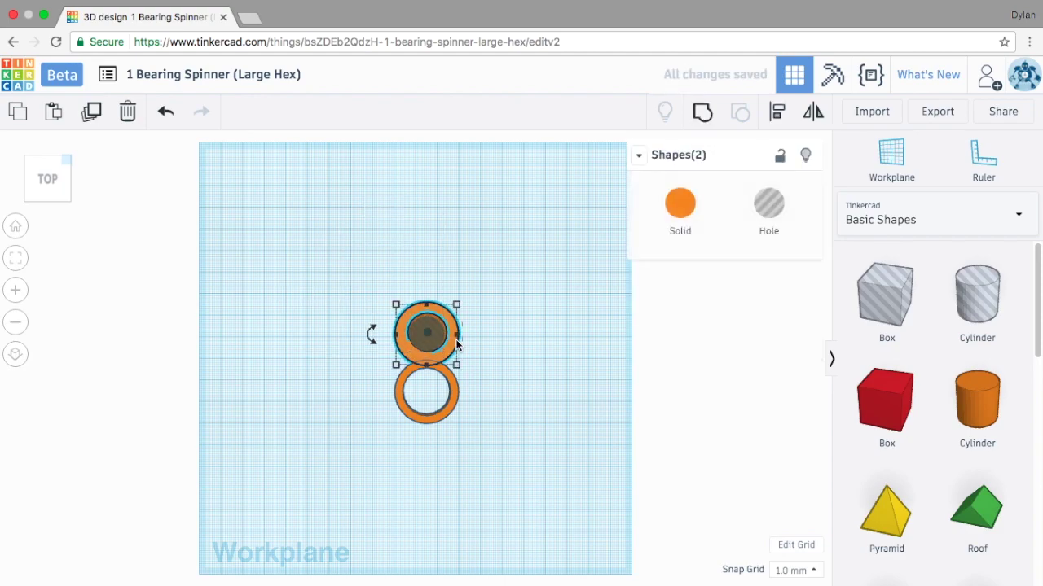
pyautogui.press('l')
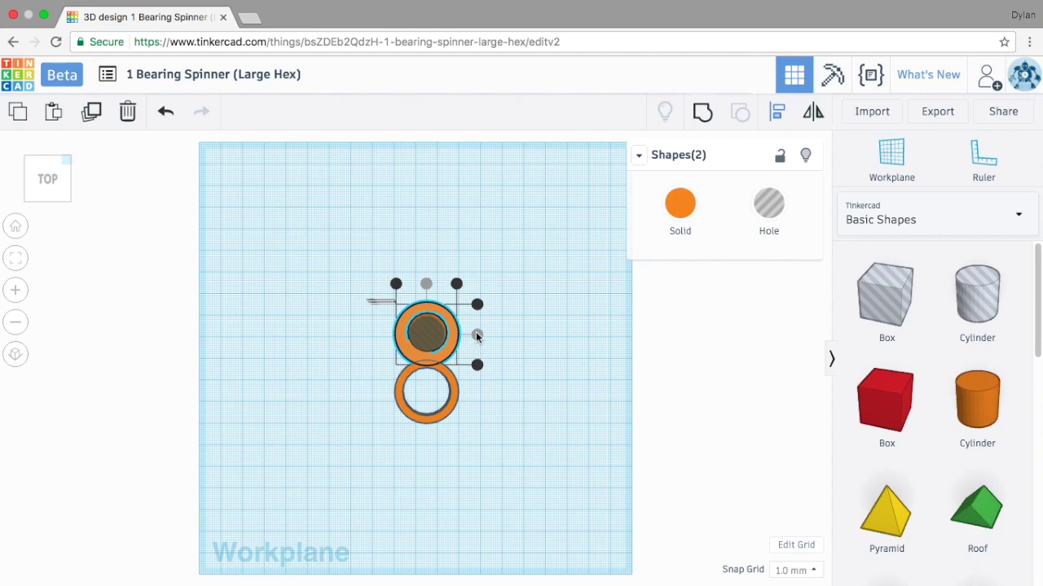
pyautogui.click(497, 327)
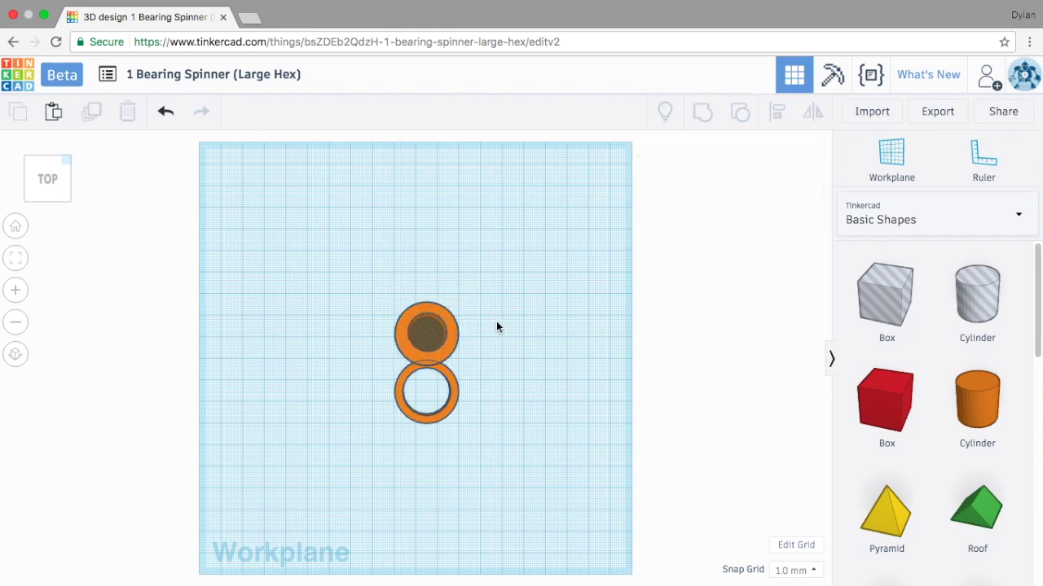
# Group the outer disc with the 16 mm cylinder hole to cut the nut opening.
pyautogui.moveTo(485, 366); pyautogui.dragTo(394, 304)
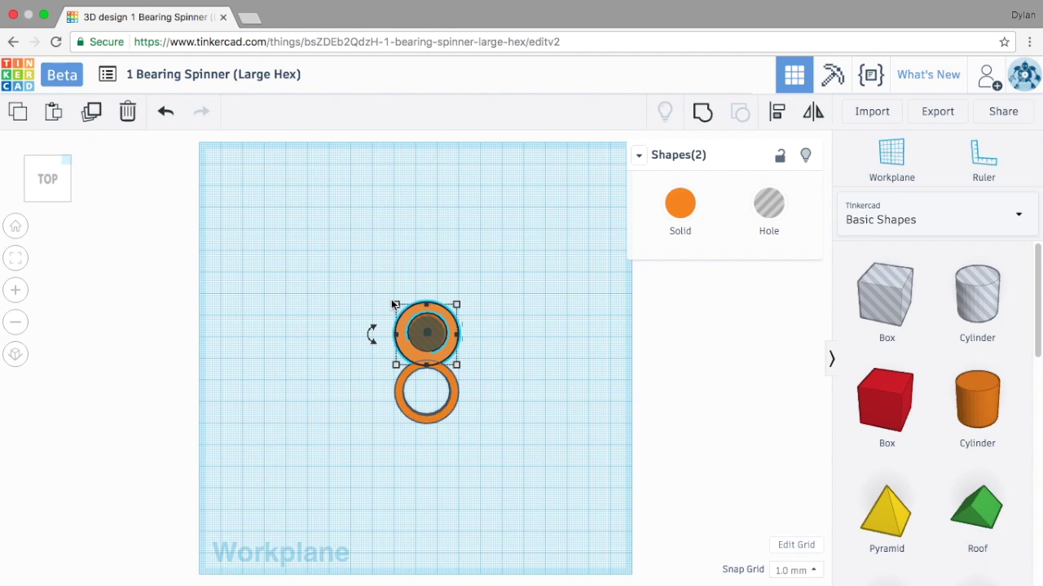
pyautogui.hotkey('ctrl', 'g')
pyautogui.click(529, 360)
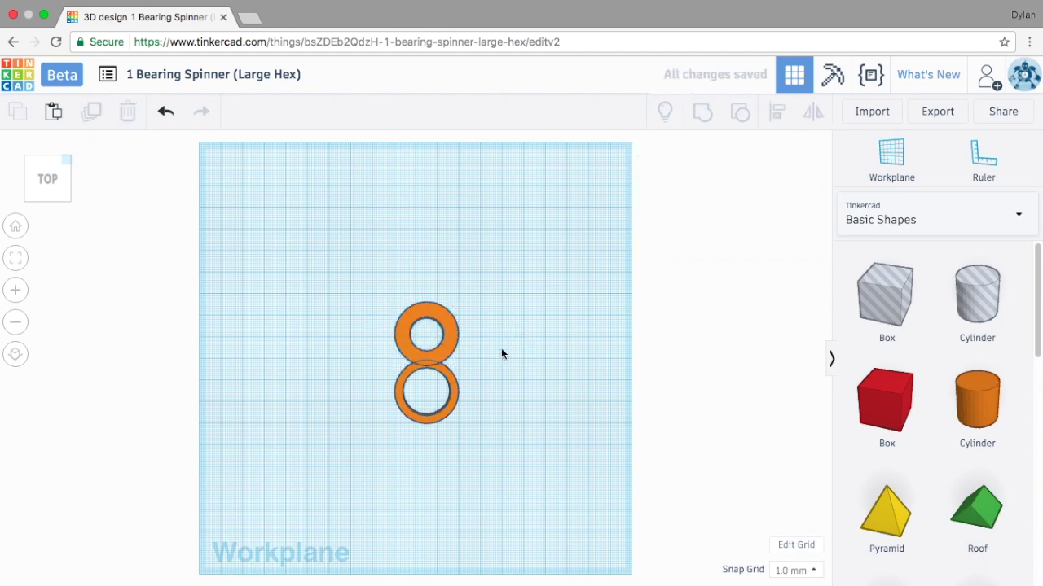
# Place a solid box beside the two rings and set its base to 2 by 25 mm.
pyautogui.scroll(-3, 445, 366)
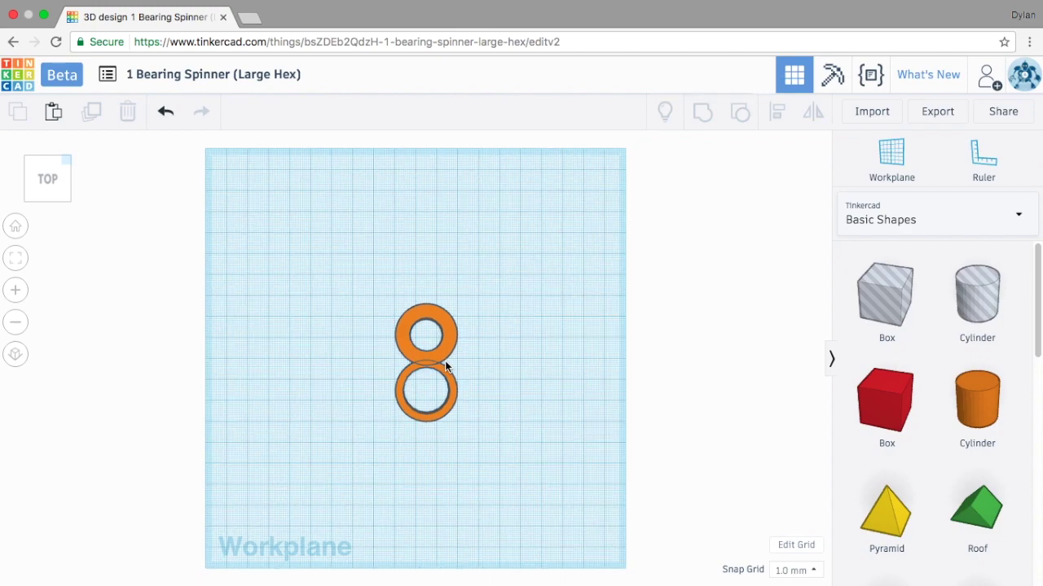
pyautogui.scroll(3, 445, 367)
pyautogui.scroll(-2, 446, 366)
pyautogui.scroll(3, 445, 366)
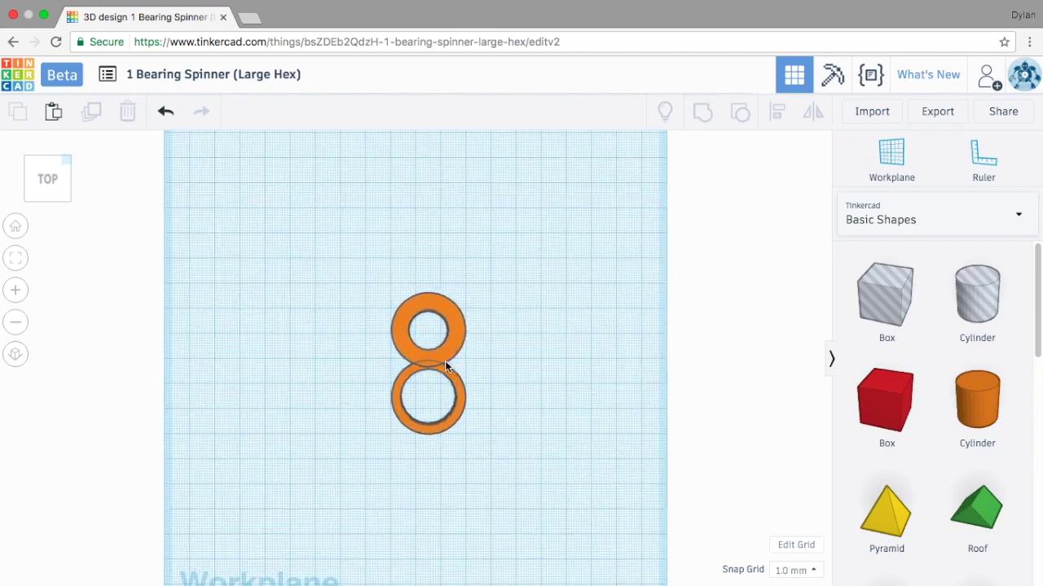
pyautogui.click(900, 391)
pyautogui.click(253, 312)
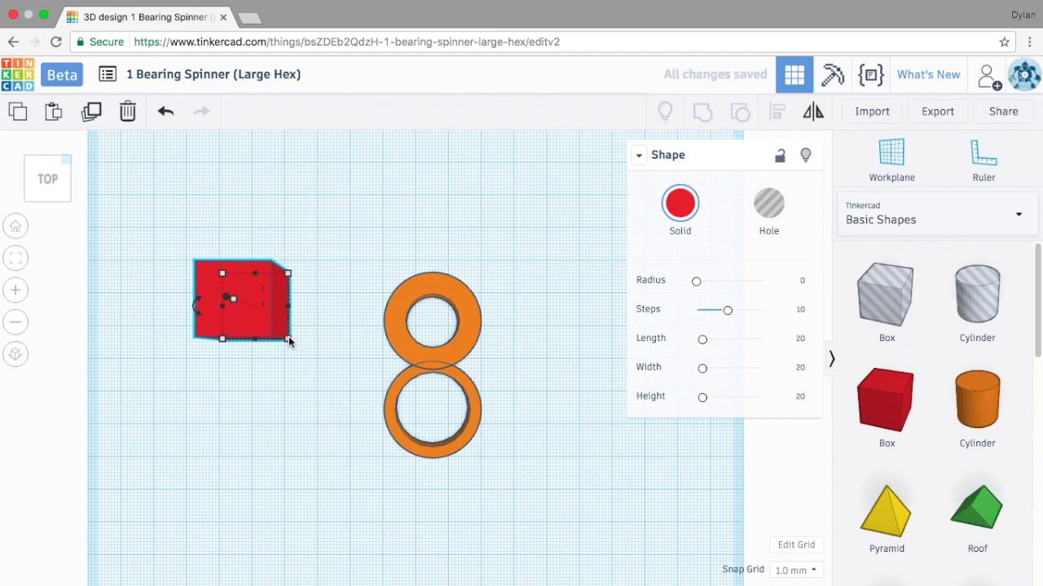
pyautogui.moveTo(289, 336)
pyautogui.click(248, 402)
pyautogui.write('2')
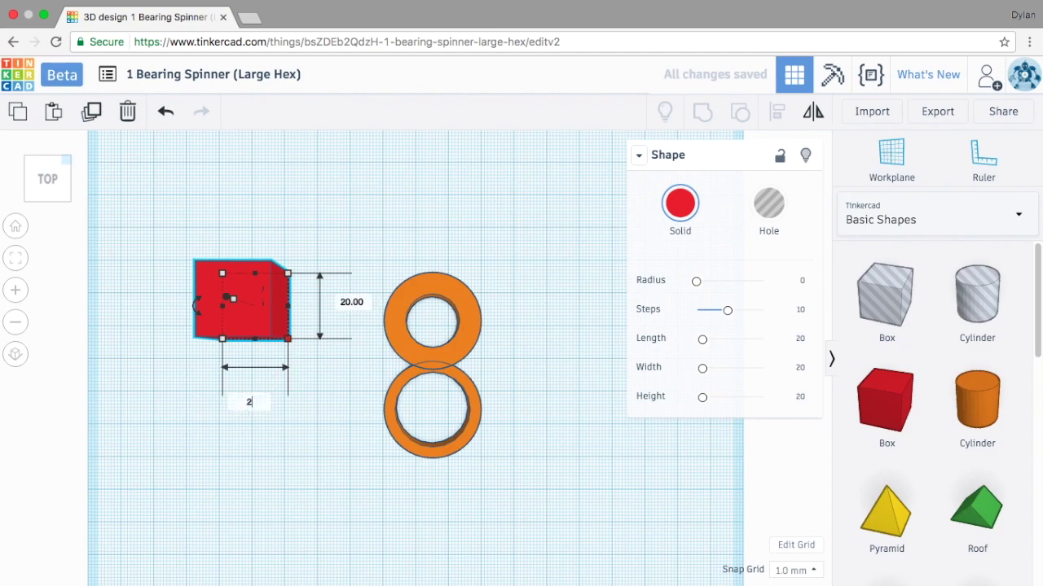
pyautogui.press('Tab')
pyautogui.write('25')
pyautogui.press('Return')
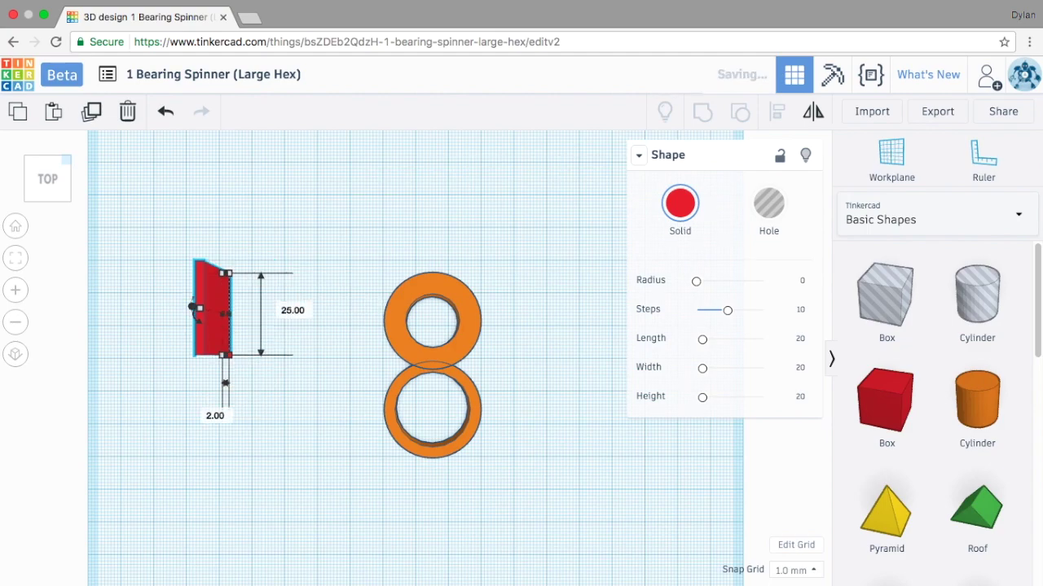
# Set the thin red bar's height to 7 mm.
pyautogui.moveTo(204, 313)
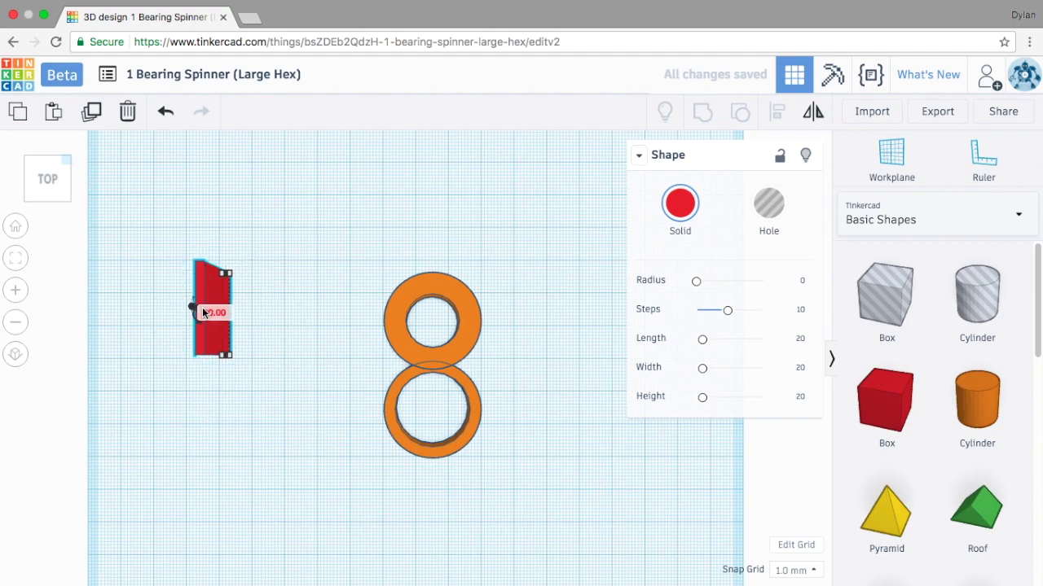
pyautogui.click(225, 314)
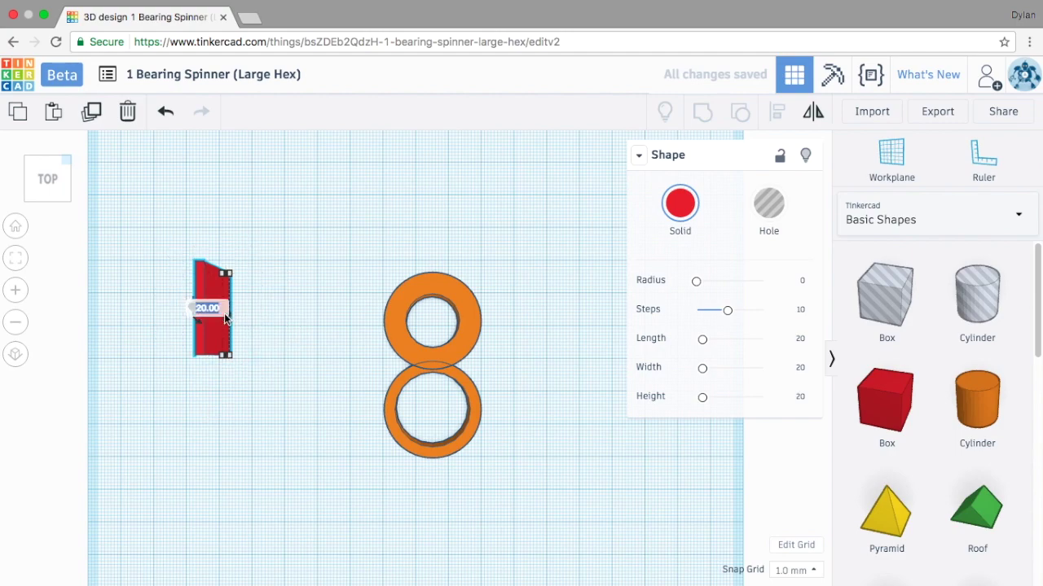
pyautogui.write('7')
pyautogui.press('Return')
pyautogui.click(246, 355)
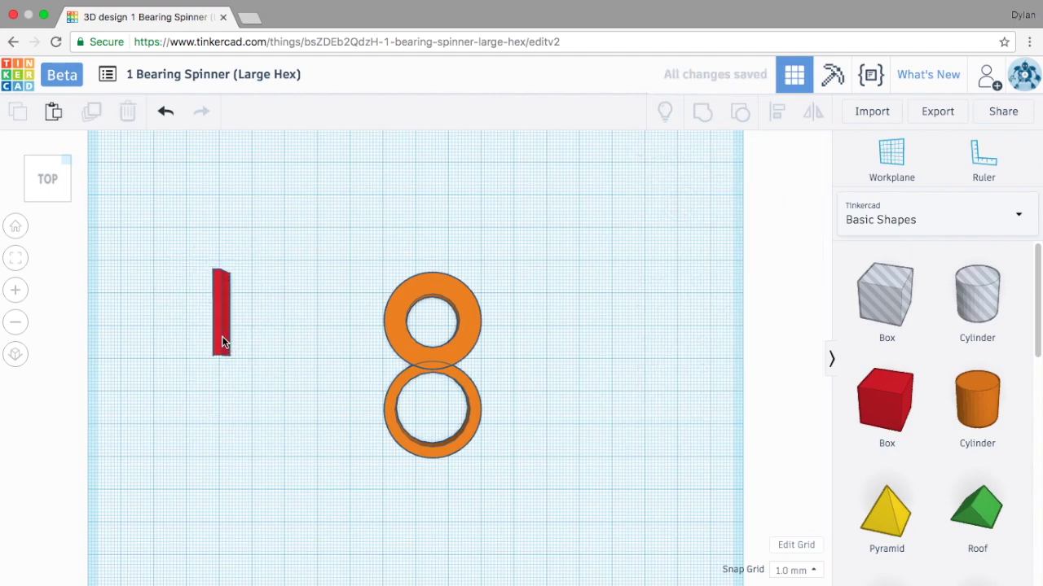
# Move the red bar to bridge the left sides of both rings and lengthen it to 29 mm.
pyautogui.moveTo(222, 342); pyautogui.dragTo(390, 398)
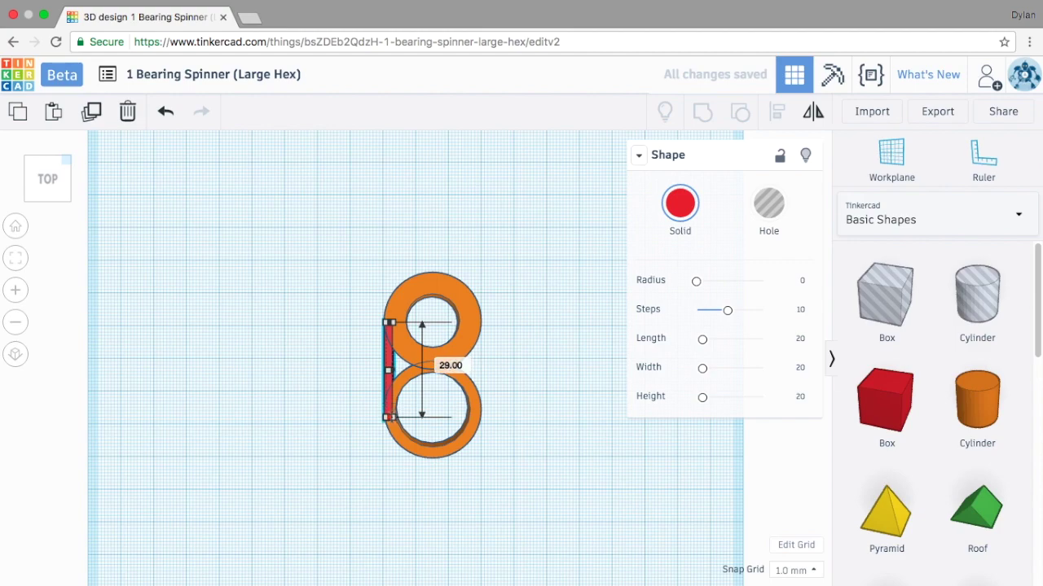
pyautogui.click(356, 416)
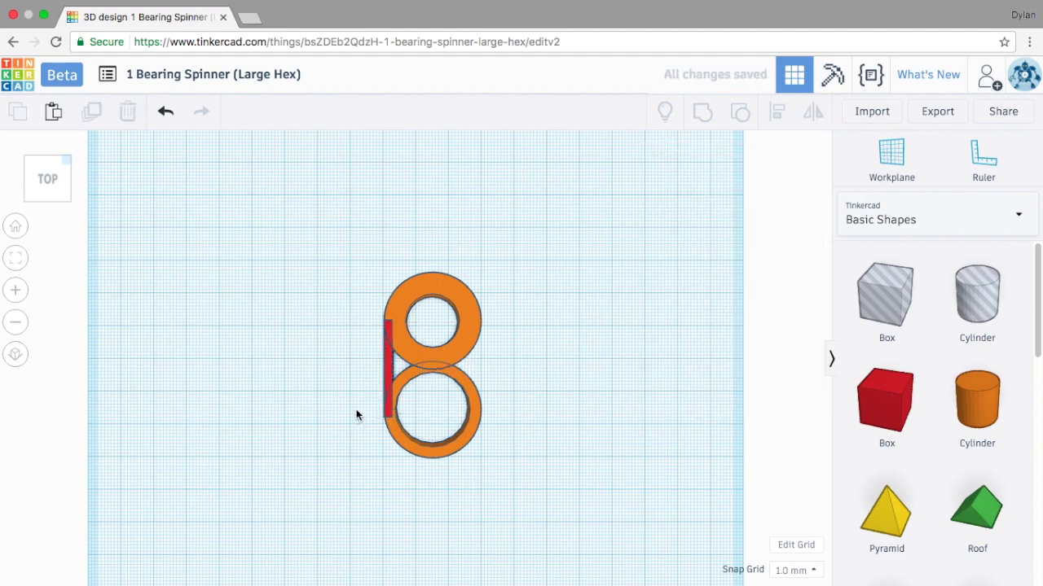
# Align the red bar's outer side flush with the left edge of the nut ring.
pyautogui.click(387, 375)
pyautogui.keyDown('shift'); pyautogui.click(405, 300); pyautogui.keyUp('shift')
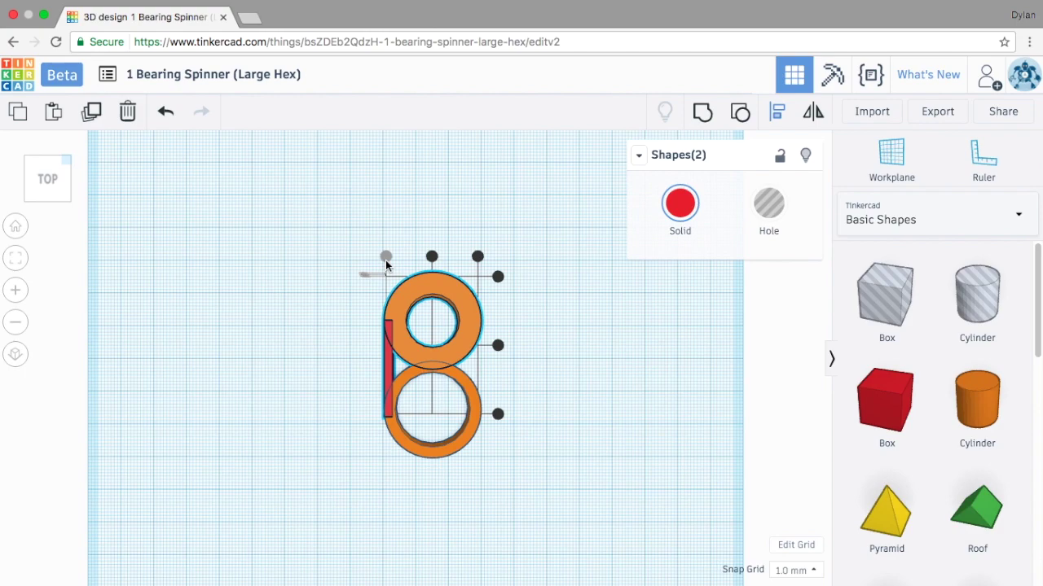
pyautogui.click(379, 350)
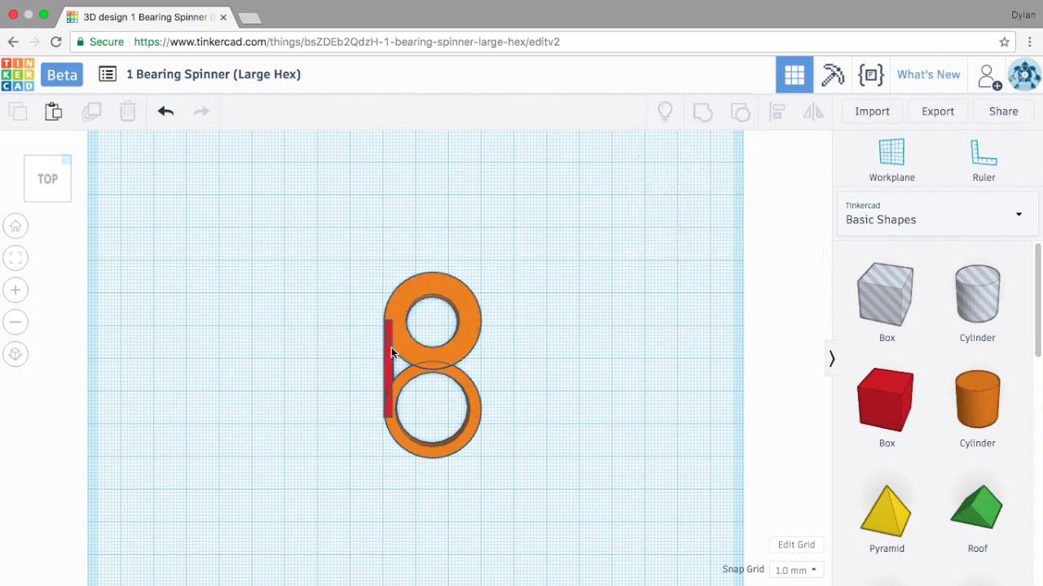
# Duplicate the red bar and move the copy 26 mm across to the opposite side of the rings.
pyautogui.click(391, 353)
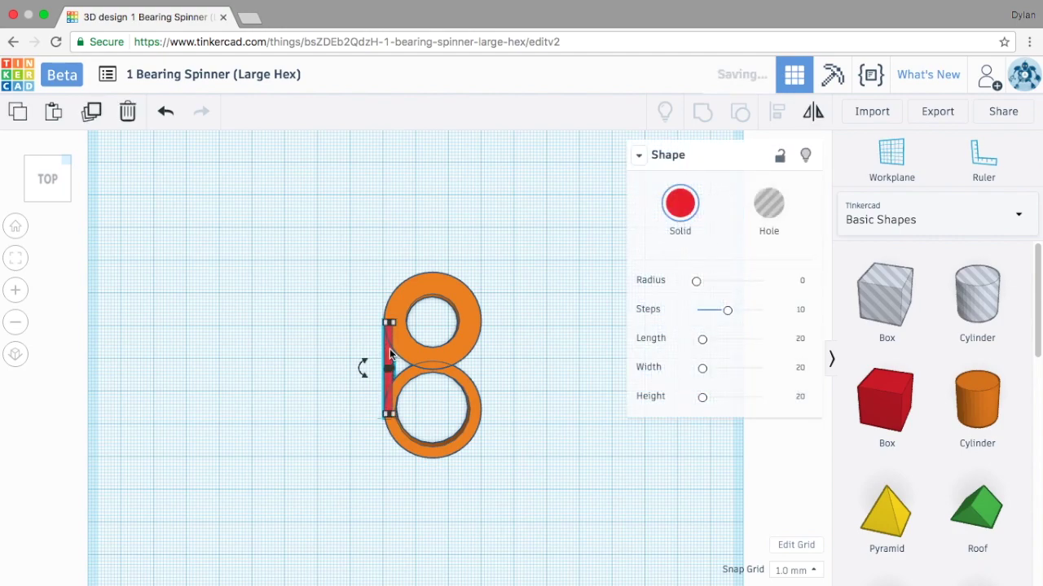
pyautogui.moveTo(391, 353); pyautogui.dragTo(486, 353)
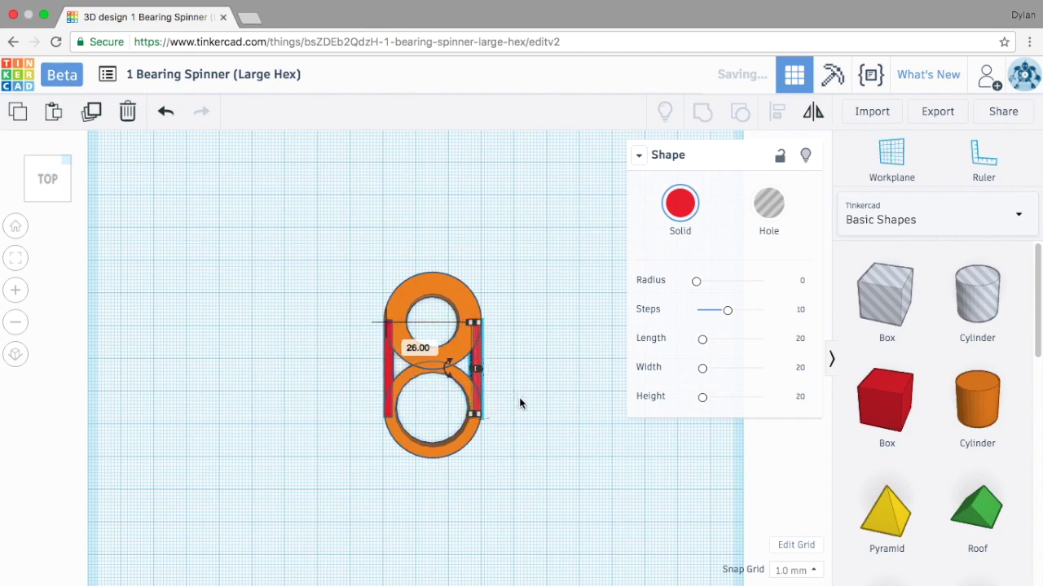
pyautogui.click(520, 400)
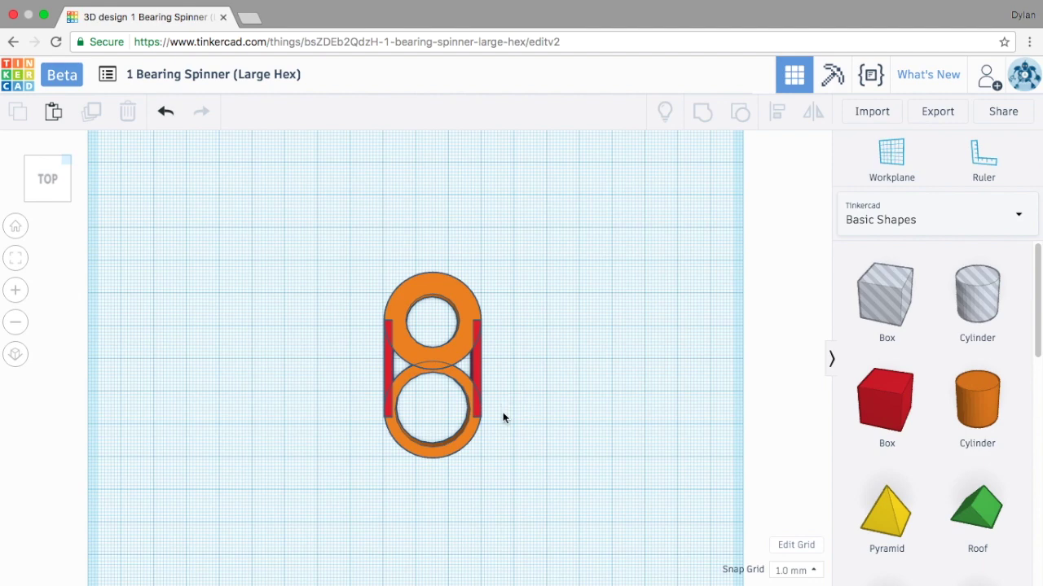
# Group both rings and both side bars into a single solid arm.
pyautogui.press('super+a')
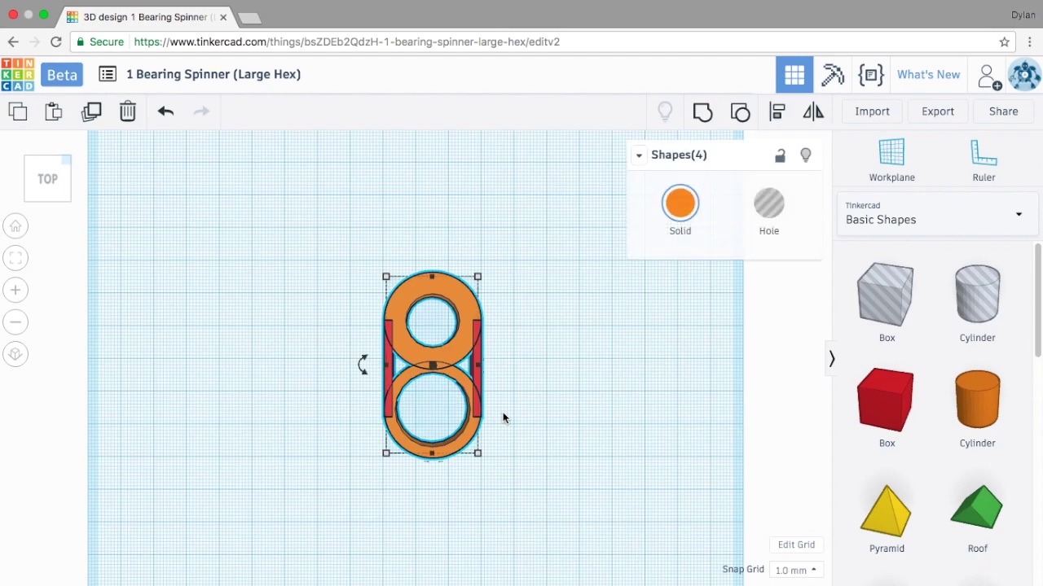
pyautogui.press('super+g')
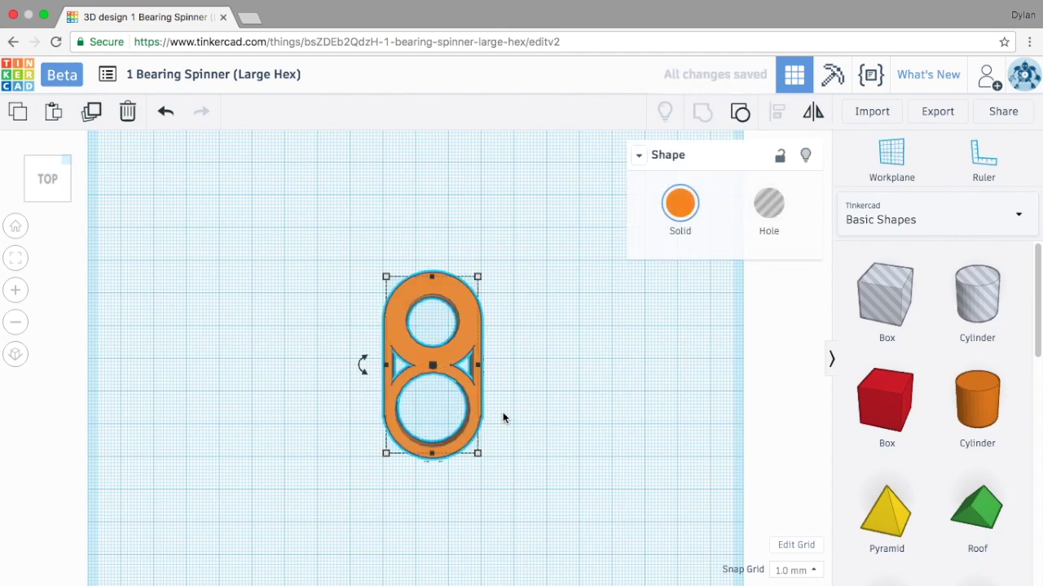
pyautogui.click(571, 401)
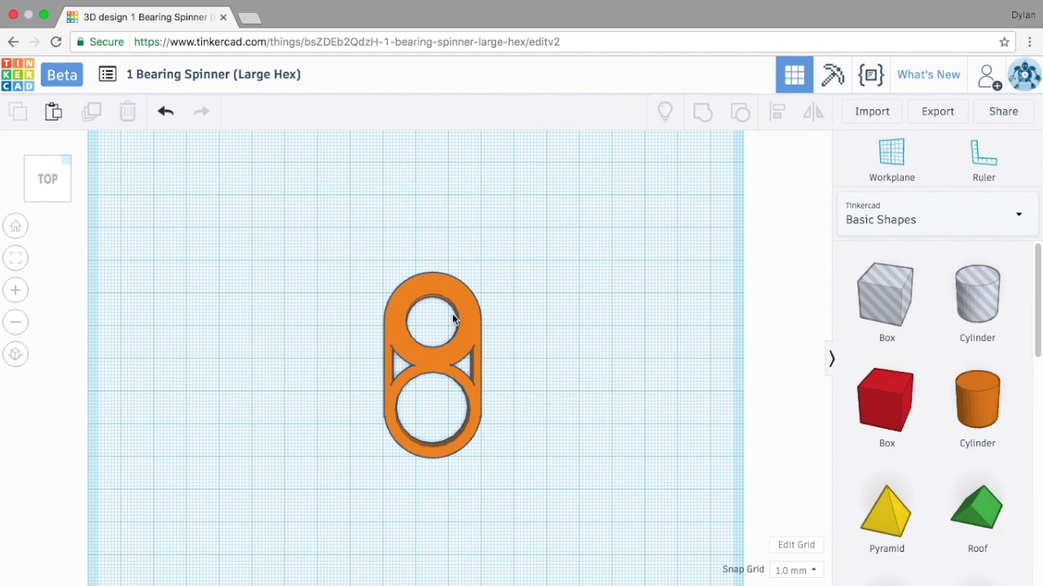
# Duplicate the grouped arm in place and rotate the copy 121° in the workplane.
pyautogui.scroll(-3, 453, 334)
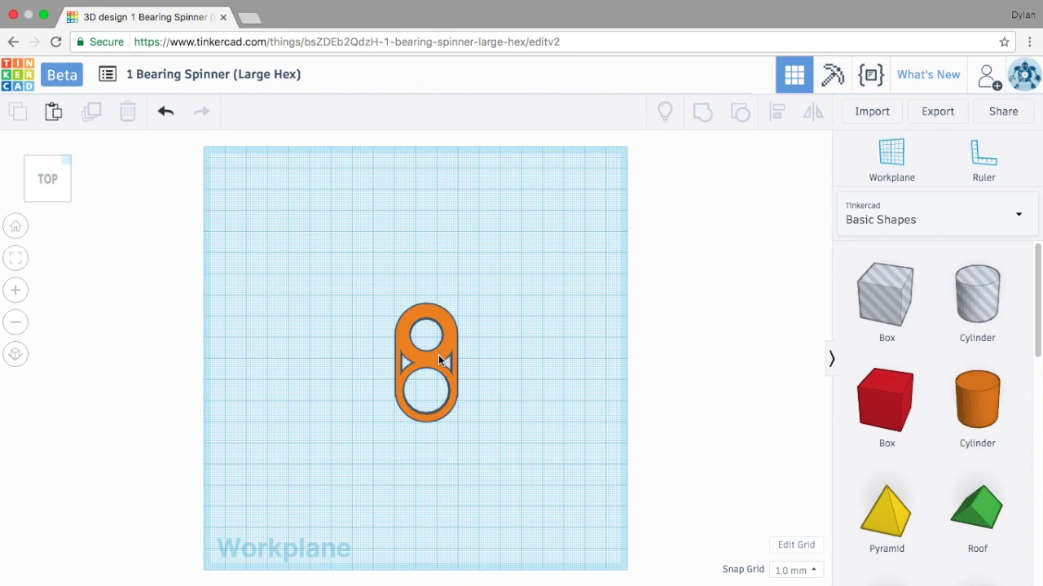
pyautogui.click(438, 359)
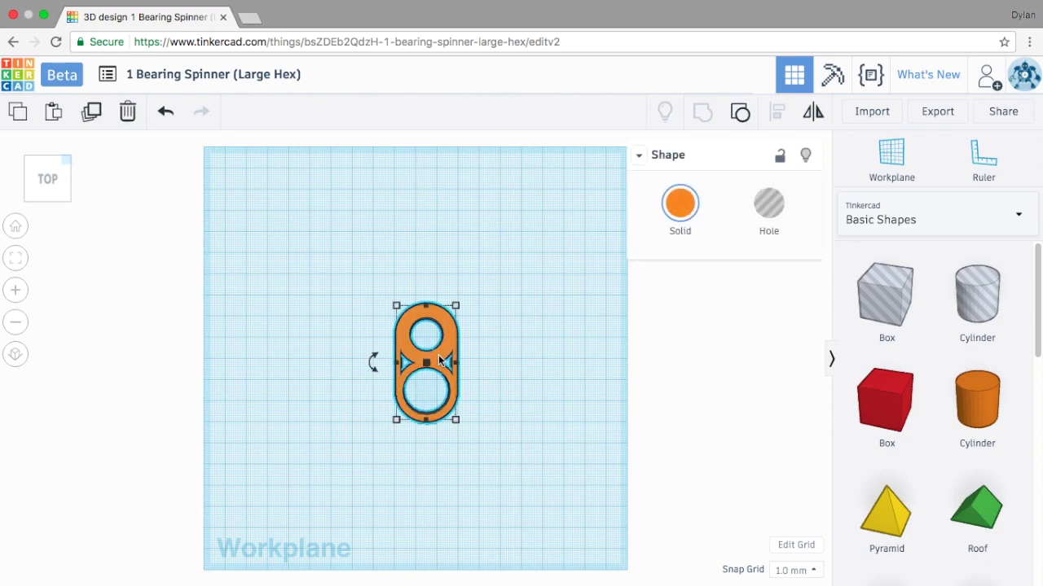
pyautogui.click(439, 359)
pyautogui.moveTo(372, 362)
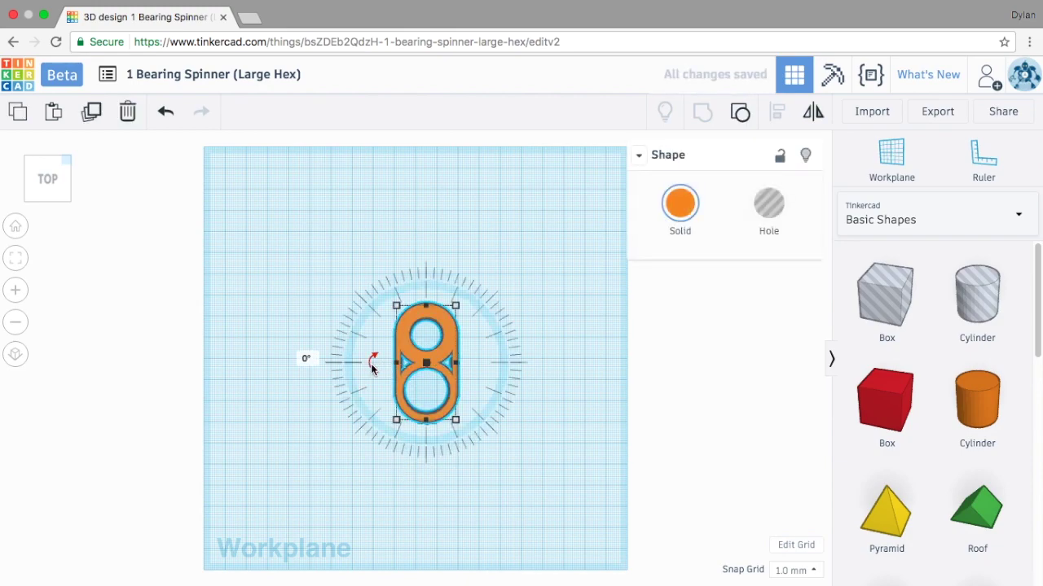
pyautogui.moveTo(367, 362)
pyautogui.mouseDown()
pyautogui.moveTo(371, 422)
pyautogui.moveTo(366, 389)
pyautogui.moveTo(380, 356)
pyautogui.moveTo(380, 372)
pyautogui.mouseUp()
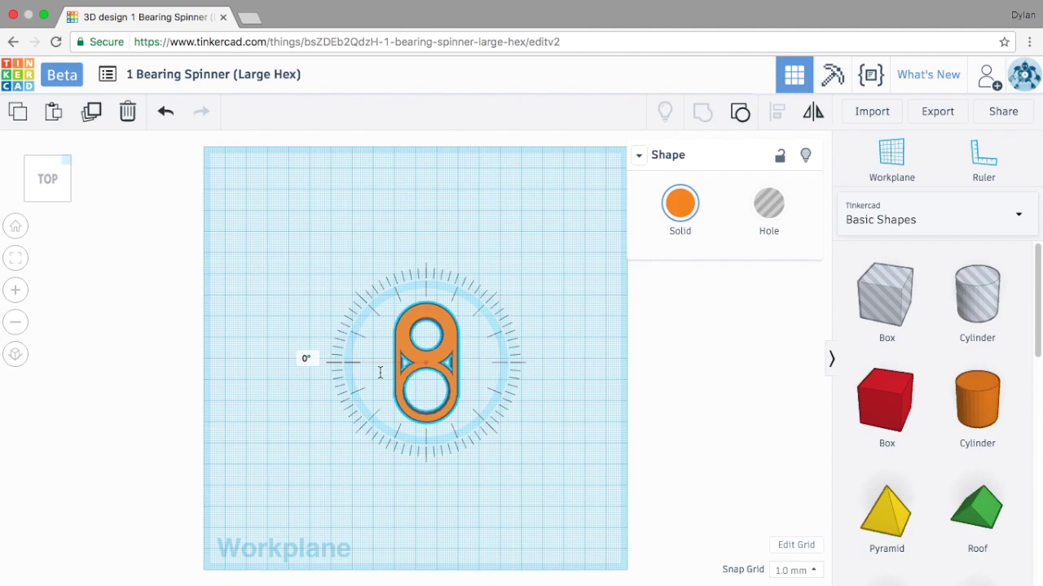
pyautogui.moveTo(379, 373); pyautogui.dragTo(463, 443)
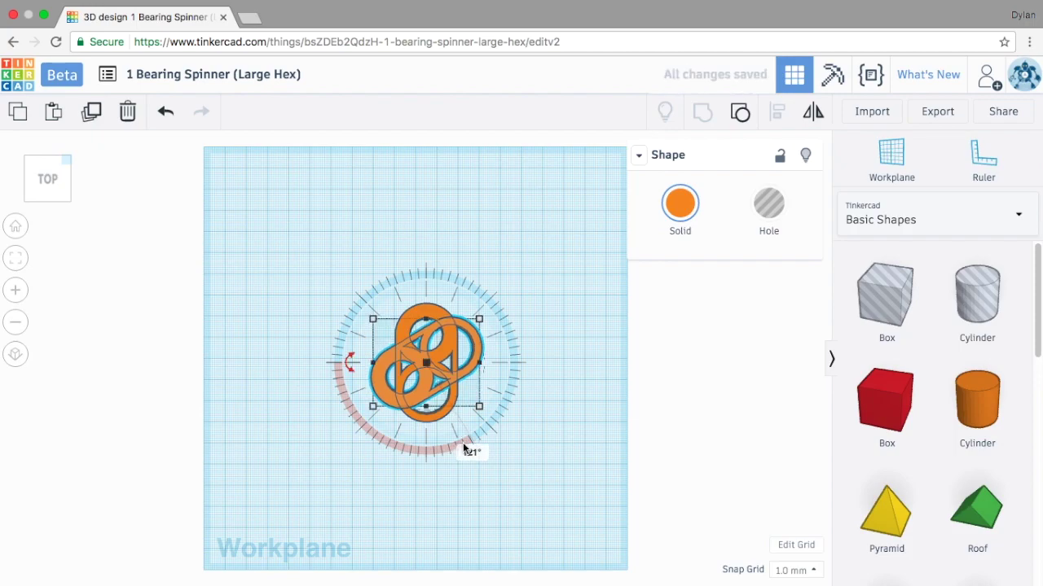
pyautogui.click(461, 446)
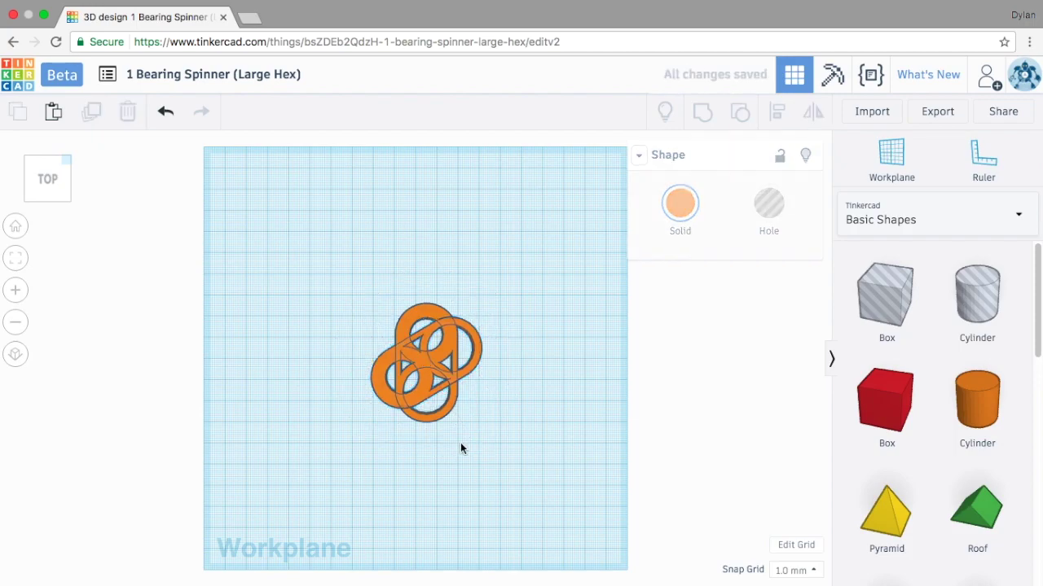
# Rotate the duplicated arm by a further -1° to correct its angle.
pyautogui.click(387, 392)
pyautogui.moveTo(345, 358)
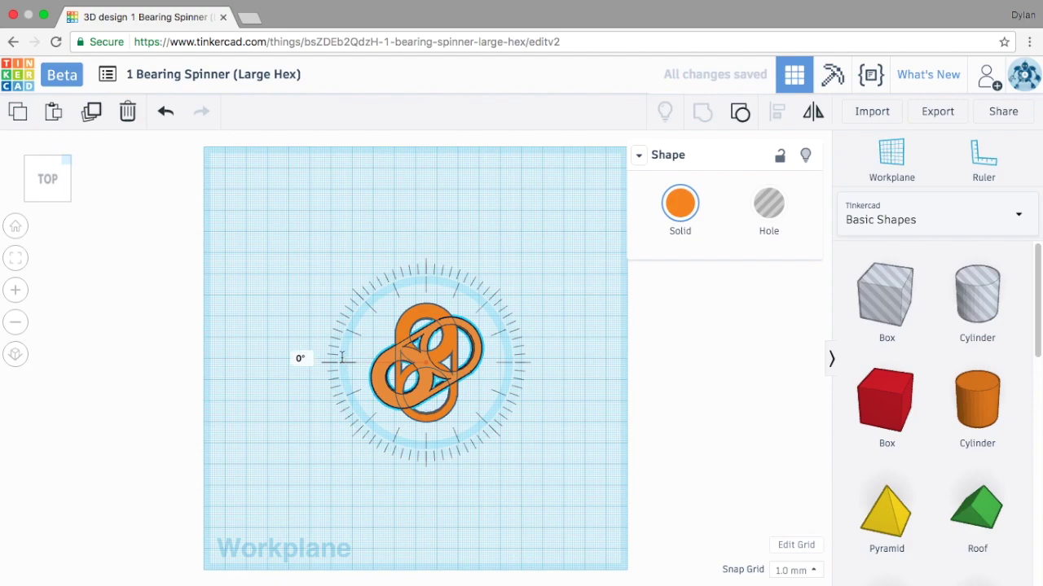
pyautogui.moveTo(342, 357); pyautogui.dragTo(328, 361)
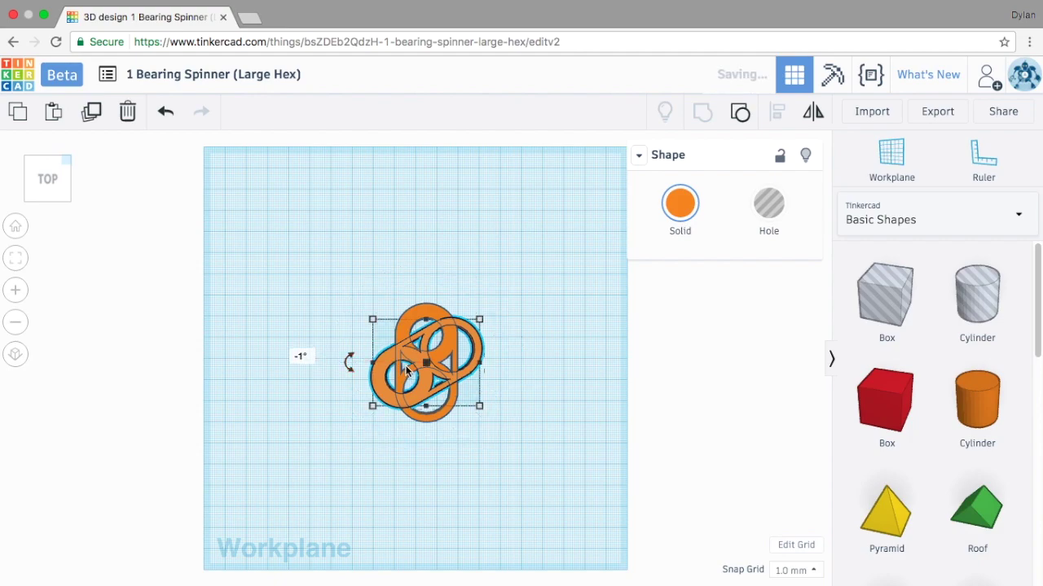
# Move the rotated arm 10.75 mm left and 19.51 mm down so its large ring overlaps the upright arm's large ring.
pyautogui.moveTo(424, 385); pyautogui.dragTo(401, 424)
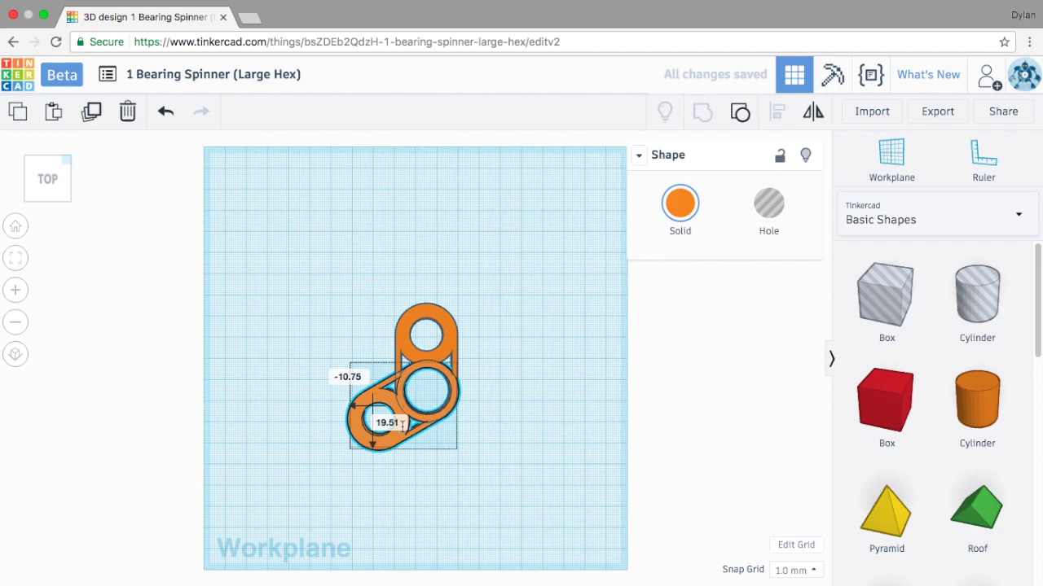
pyautogui.click(485, 437)
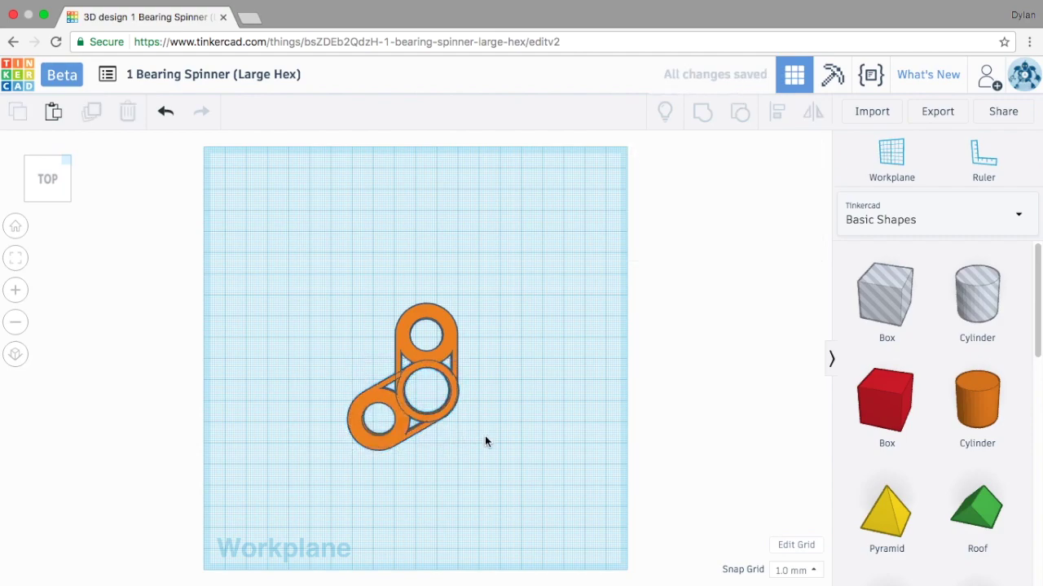
# Duplicate the upright arm in place, rotate the copy by -119° in the workplane and fine-tune its angle.
pyautogui.click(453, 349)
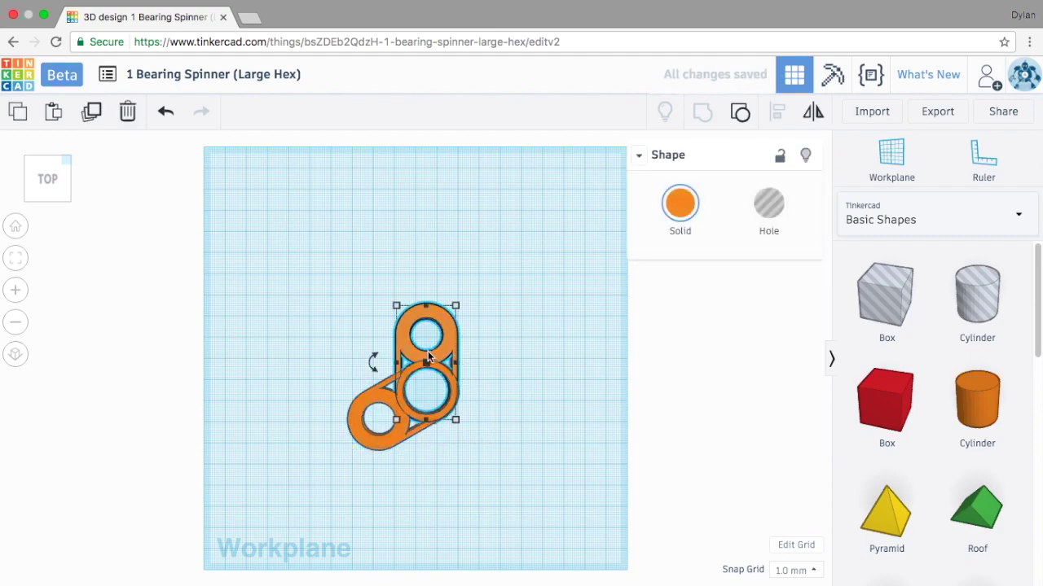
pyautogui.moveTo(373, 363); pyautogui.dragTo(468, 287)
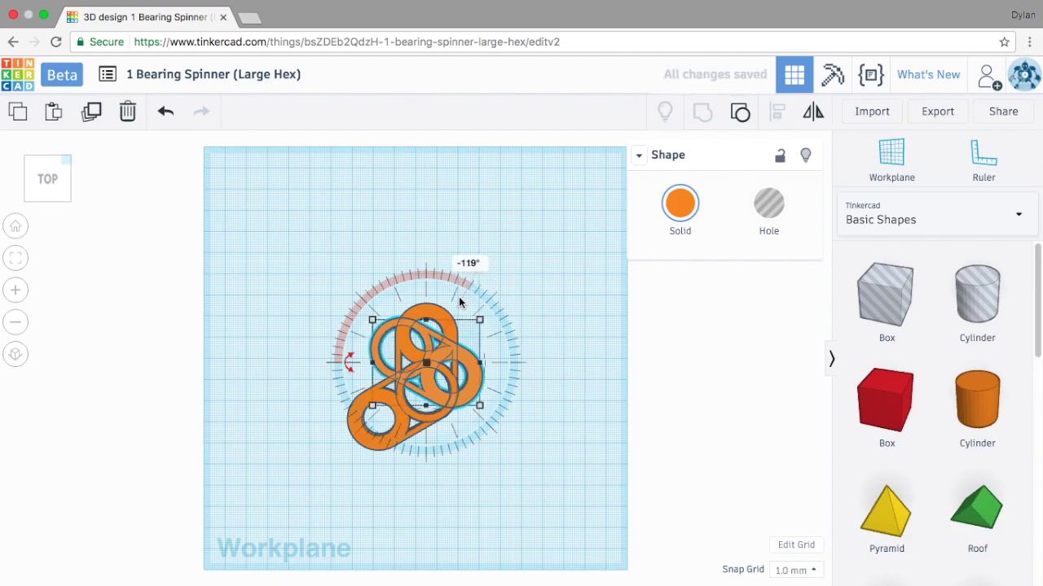
pyautogui.moveTo(349, 363); pyautogui.dragTo(326, 357)
# Move the newly rotated arm 11.75 mm right and 19.49 mm down so its large ring overlaps the centre ring.
pyautogui.moveTo(447, 361); pyautogui.dragTo(470, 396)
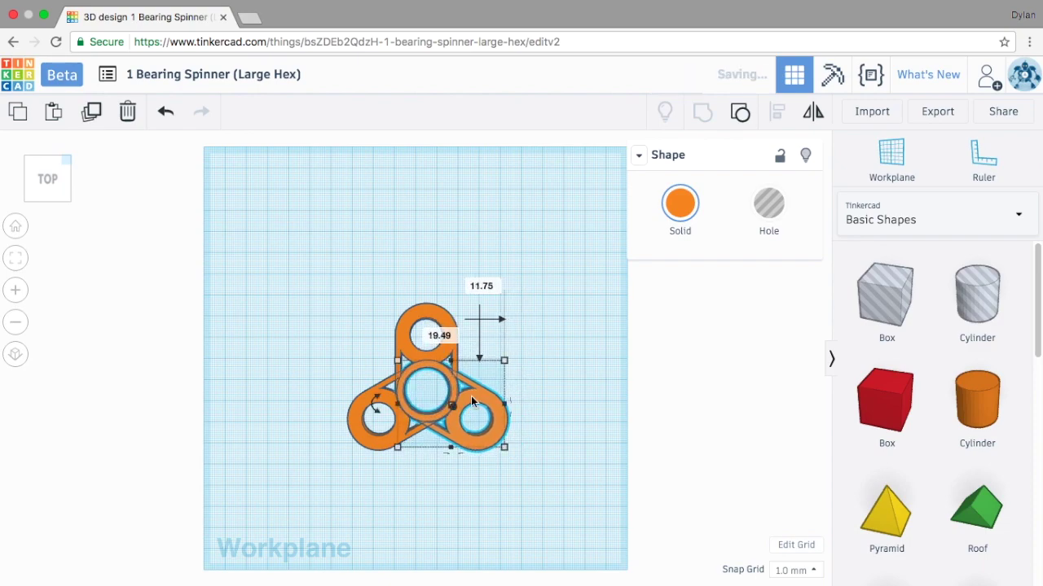
pyautogui.click(588, 403)
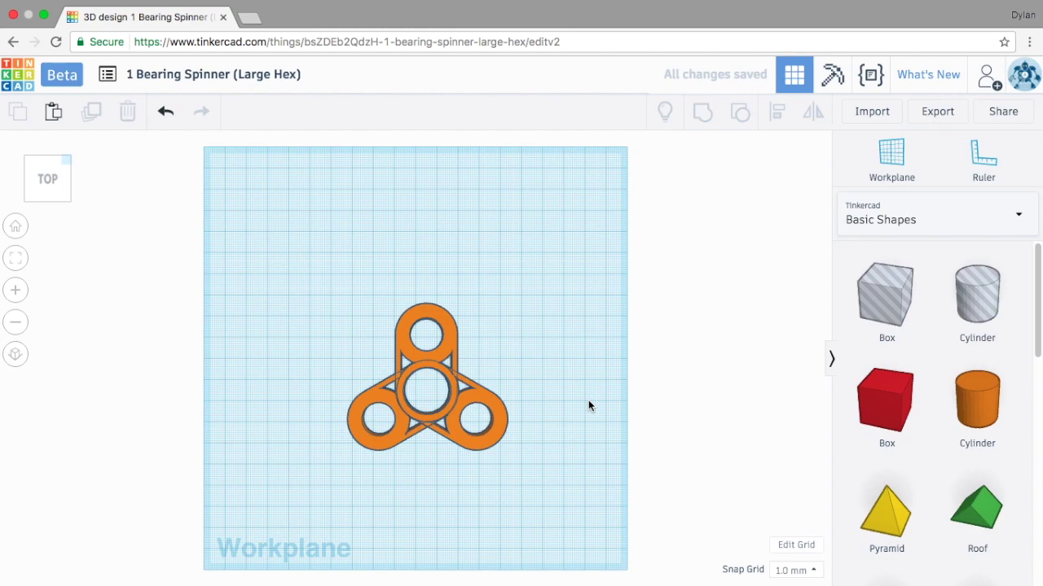
# Group all three arms into a single solid spinner body and deselect it.
pyautogui.press('super+a')
pyautogui.press('super+g')
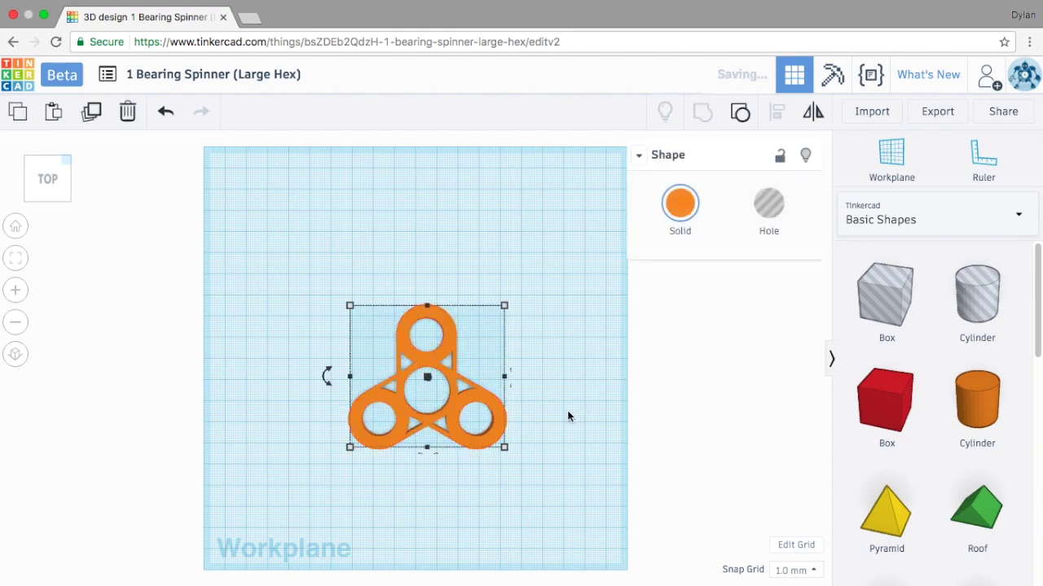
pyautogui.click(568, 417)
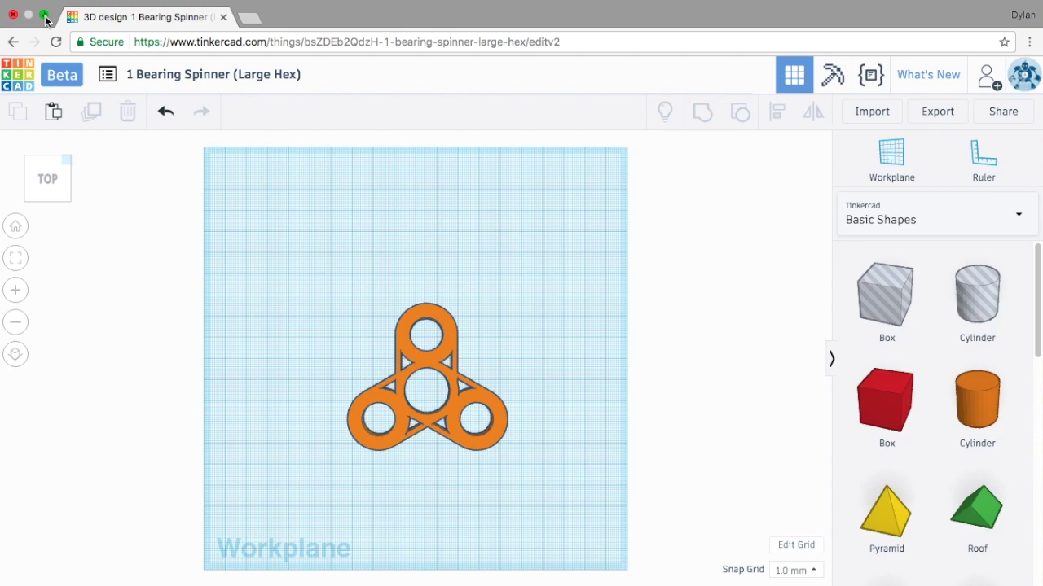
# Export everything in the design as an STL file for 3D printing.
pyautogui.click(936, 111)
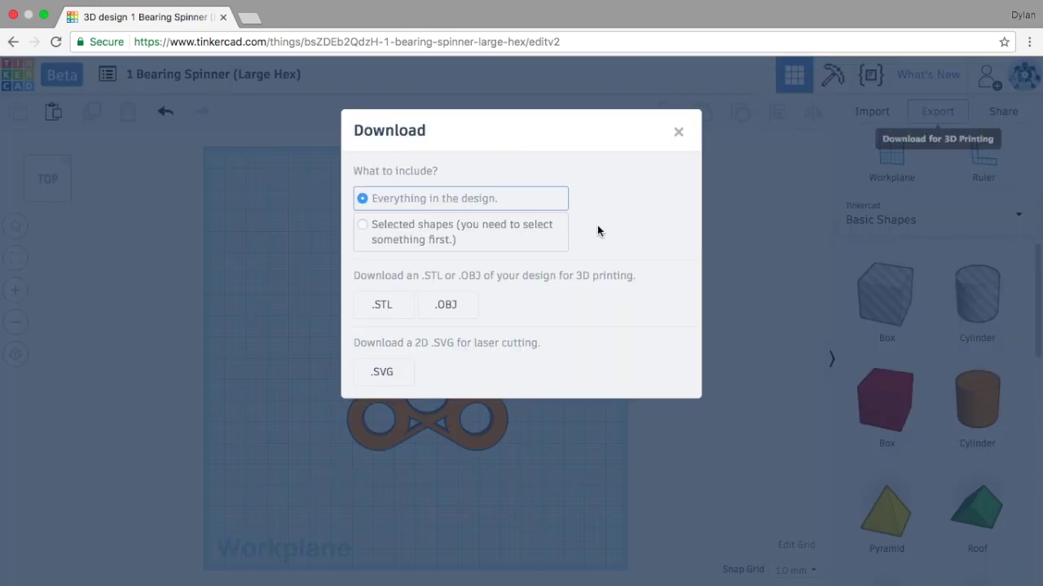
pyautogui.click(397, 305)
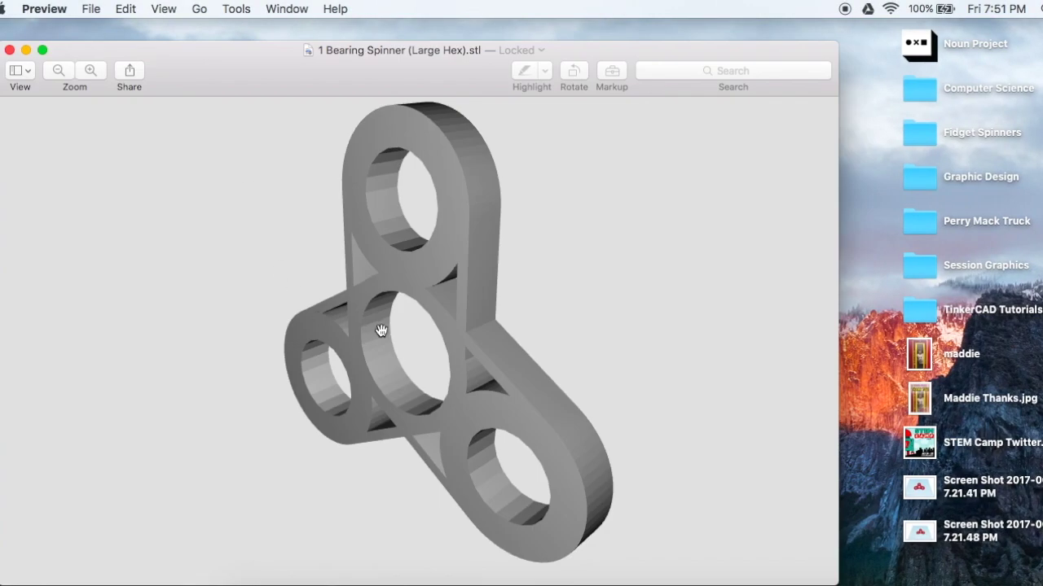
# Switch to Cura and load the exported 1 Bearing Spinner (Large Hex) STL onto the build plate.
pyautogui.click(488, 580)
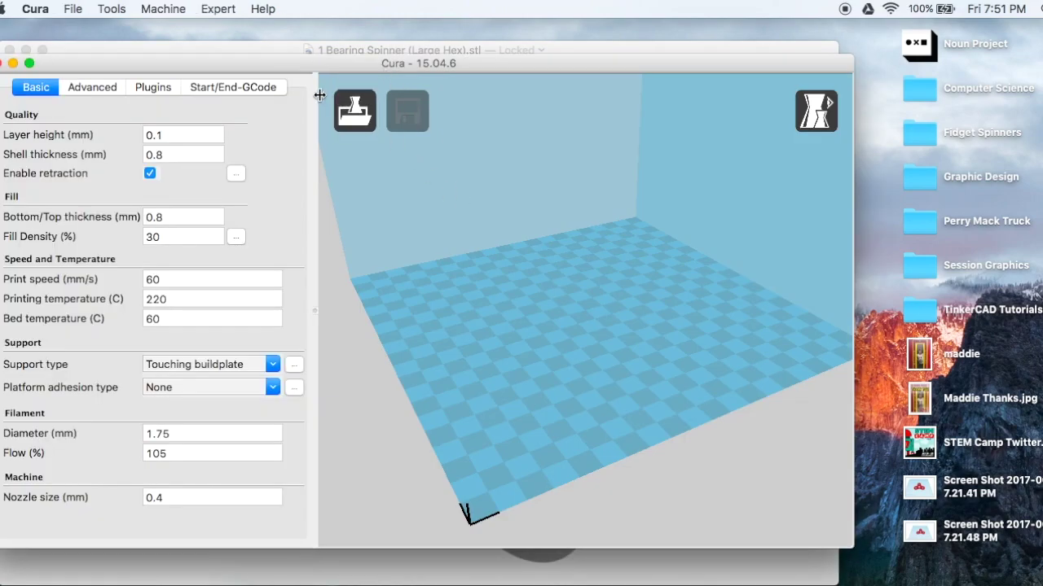
pyautogui.click(72, 9)
pyautogui.click(83, 29)
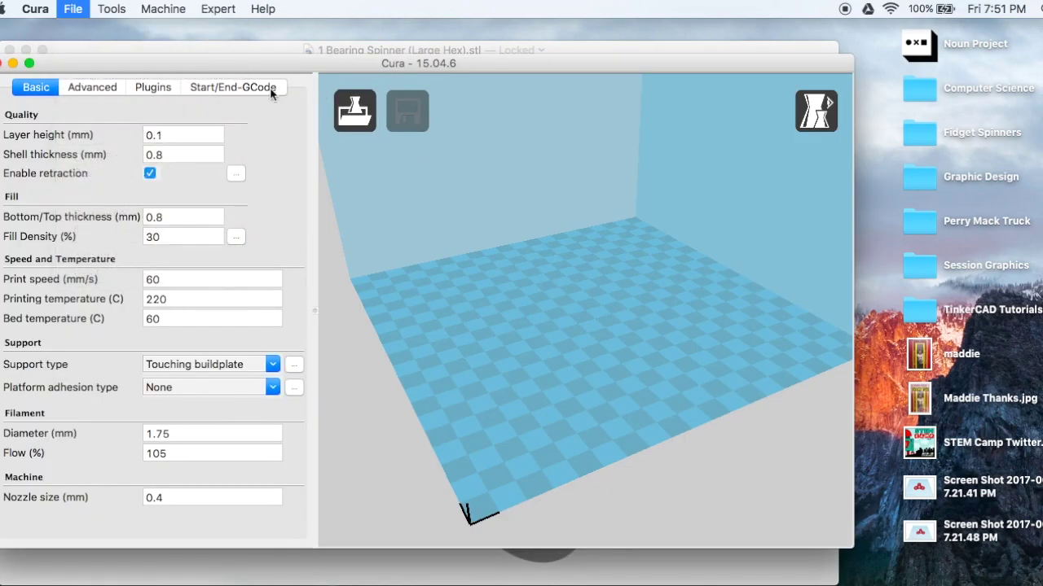
pyautogui.doubleClick(305, 150)
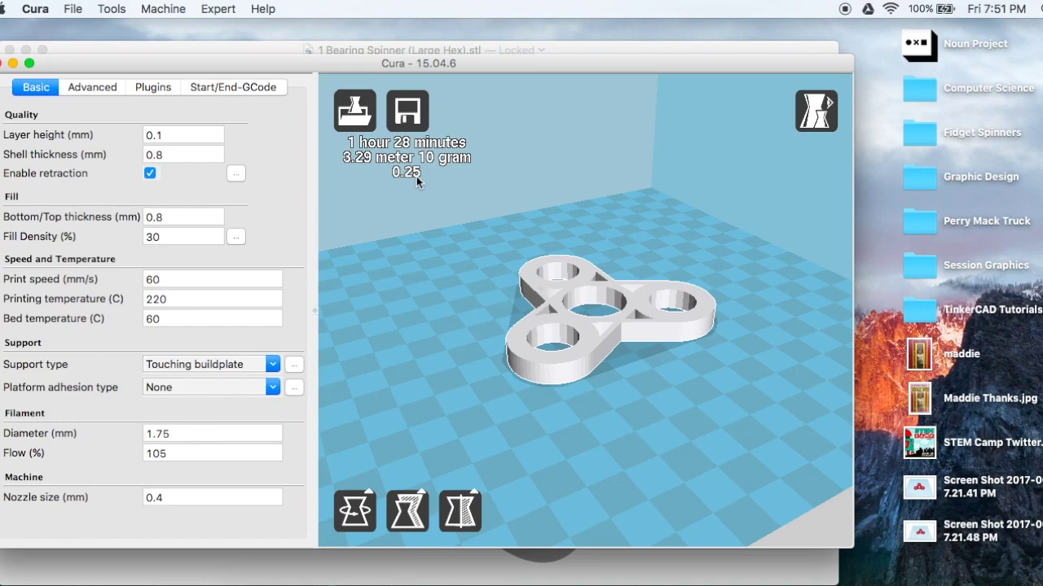
# Examine the spinner model on Cura's build plate, and view the exported STL from another angle in Preview.
pyautogui.scroll(-3, 417, 177)
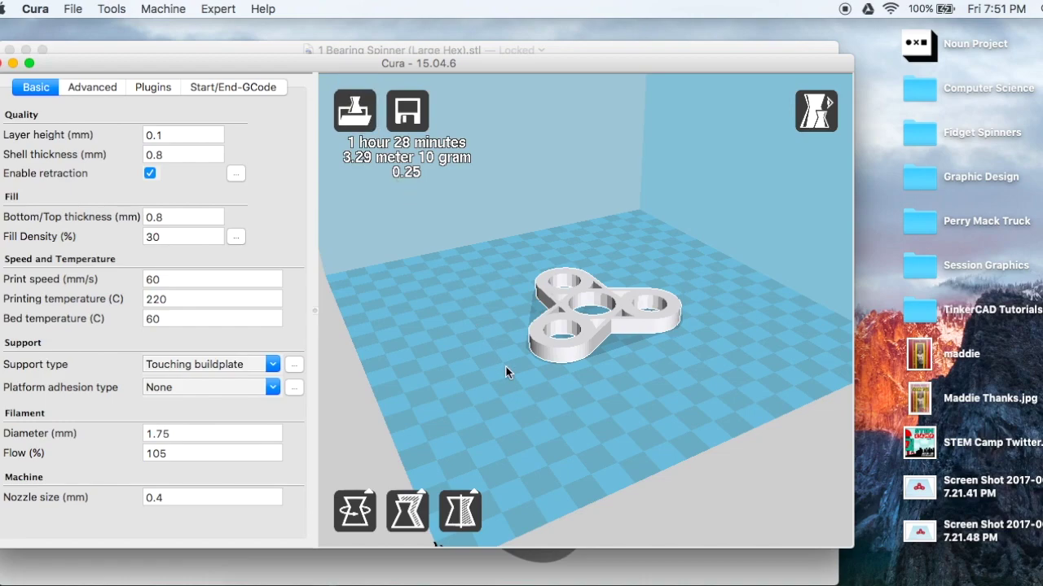
pyautogui.scroll(10, 506, 368)
pyautogui.scroll(-5, 506, 368)
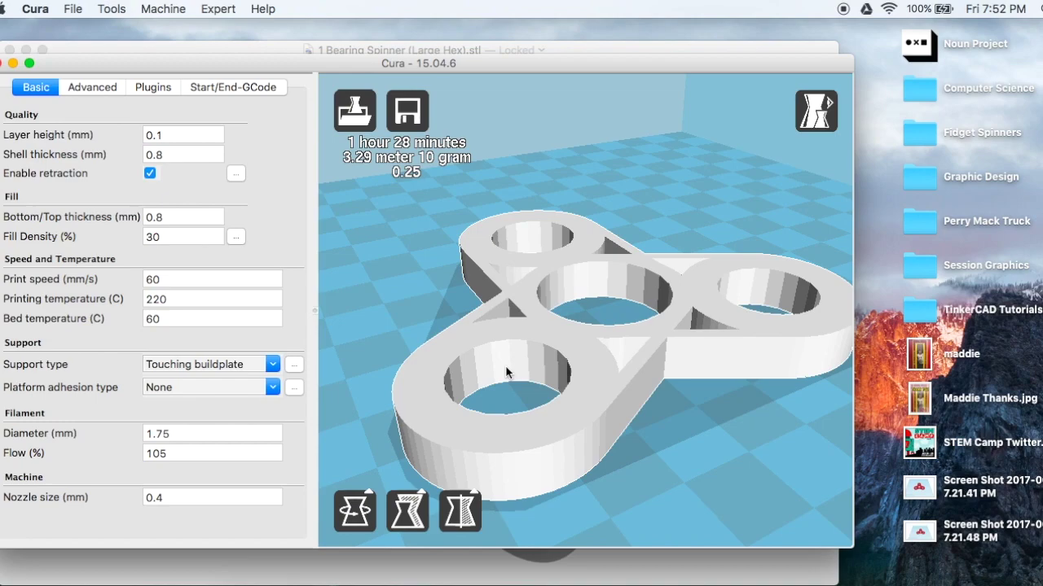
pyautogui.scroll(-3, 506, 368)
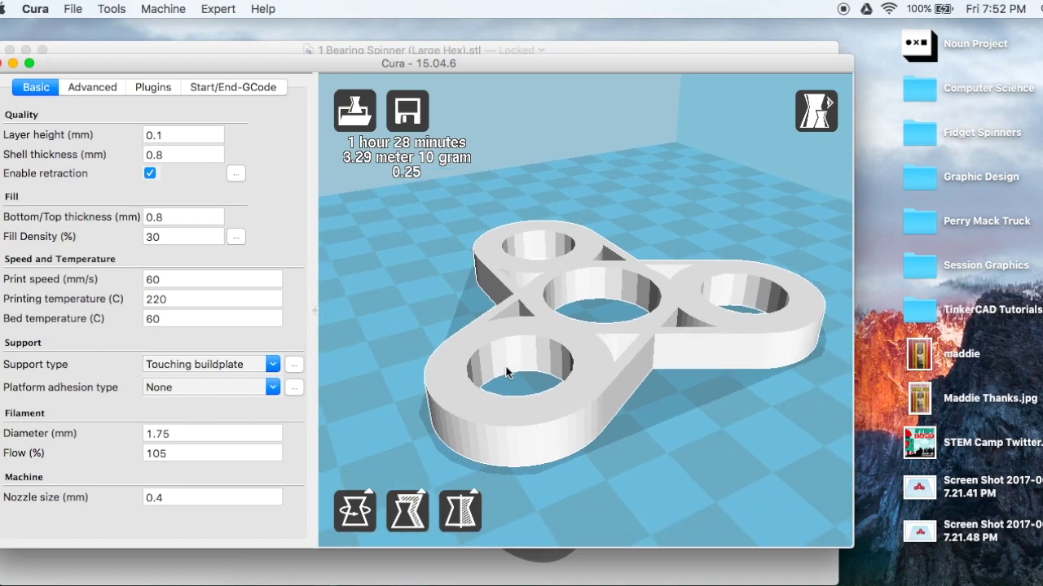
pyautogui.click(551, 565)
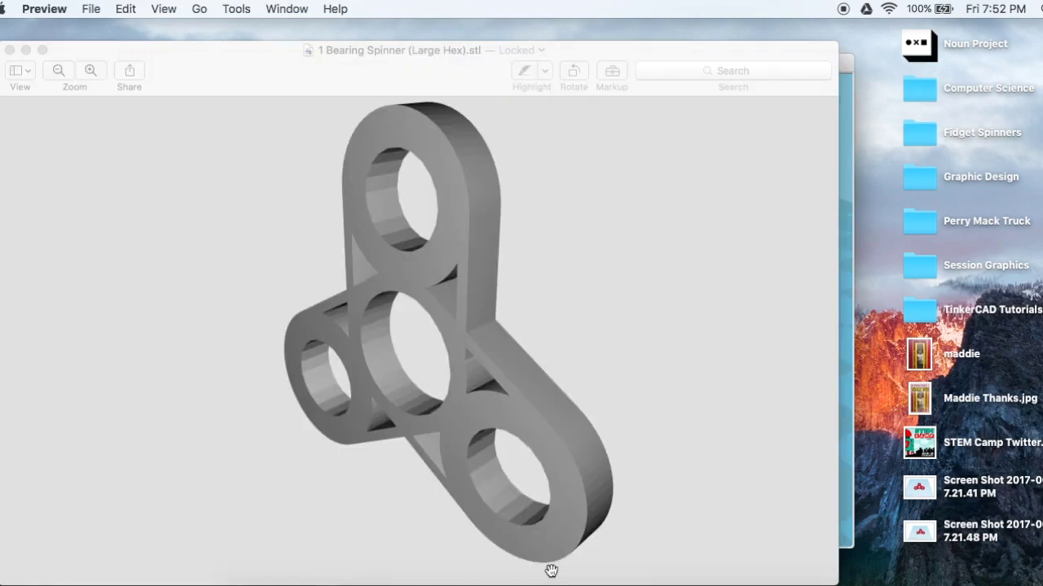
pyautogui.moveTo(546, 533); pyautogui.dragTo(530, 562)
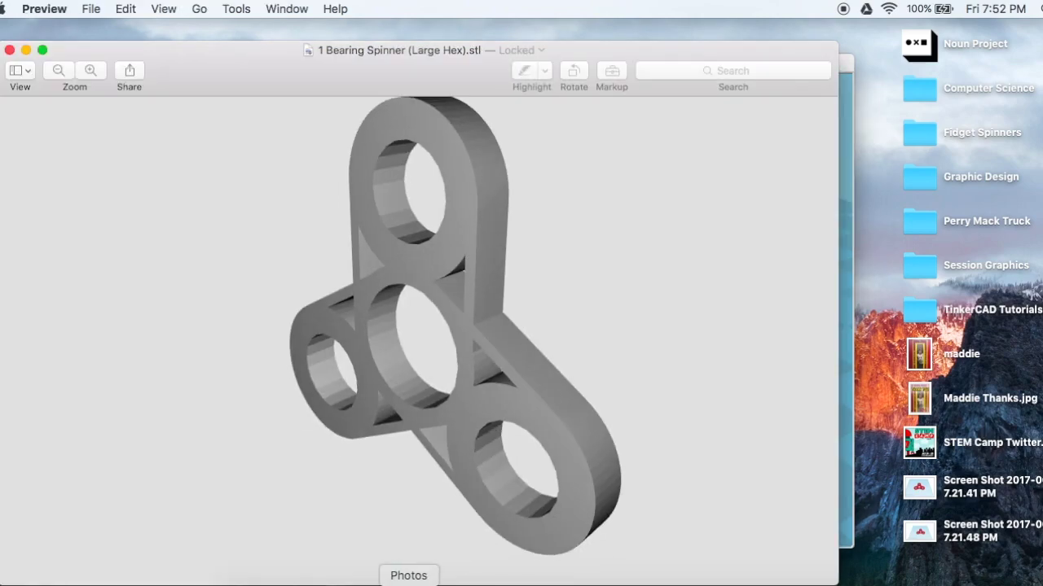